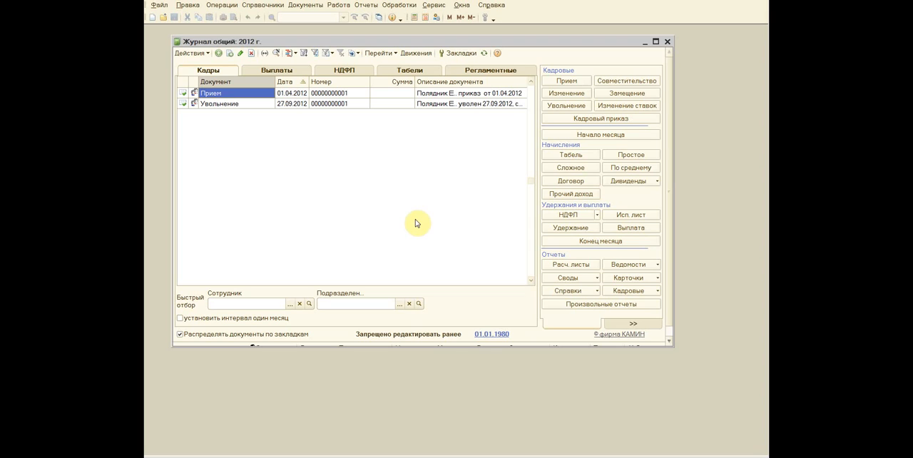
click(236, 104)
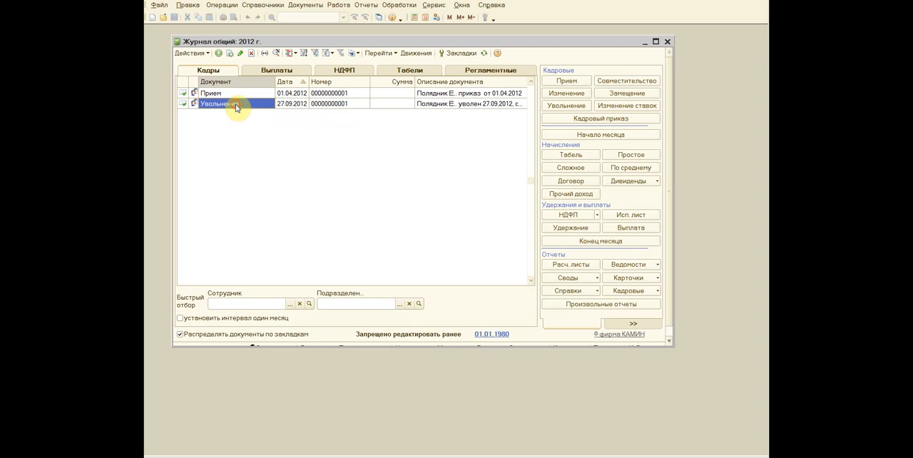
key(Up)
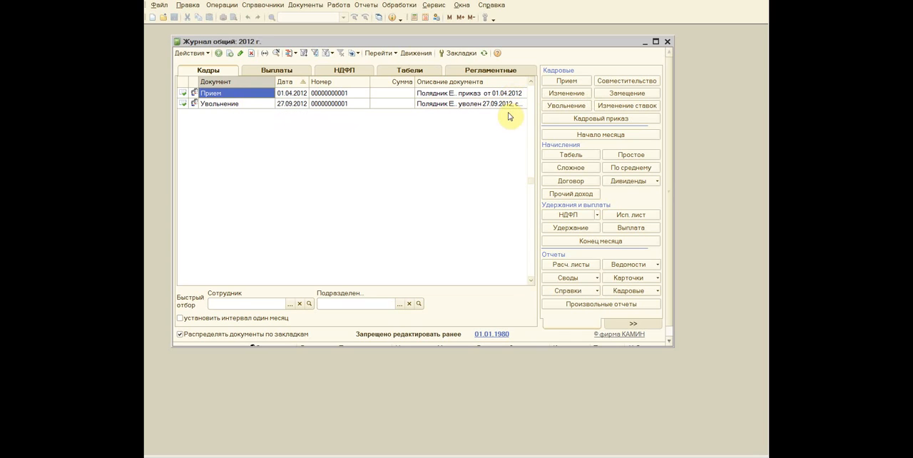
Step: Check the working date in the program's general parameters and close the settings
click(443, 5)
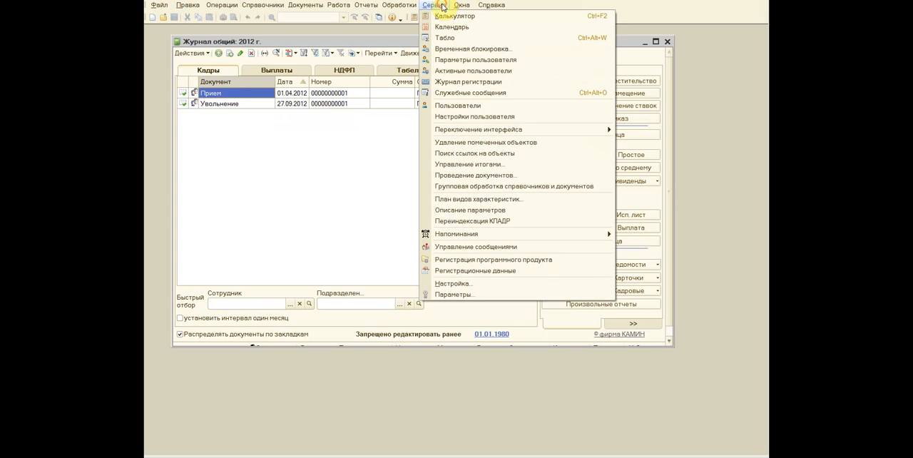
click(460, 295)
drag(606, 102, 585, 91)
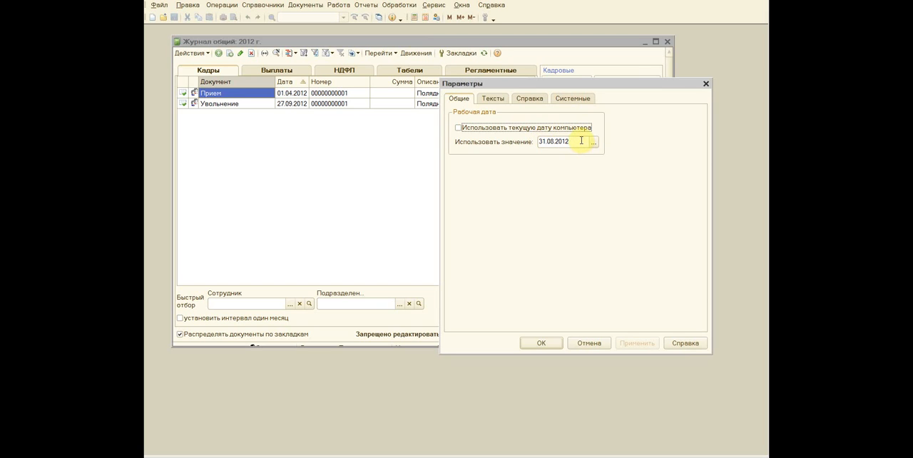
click(540, 344)
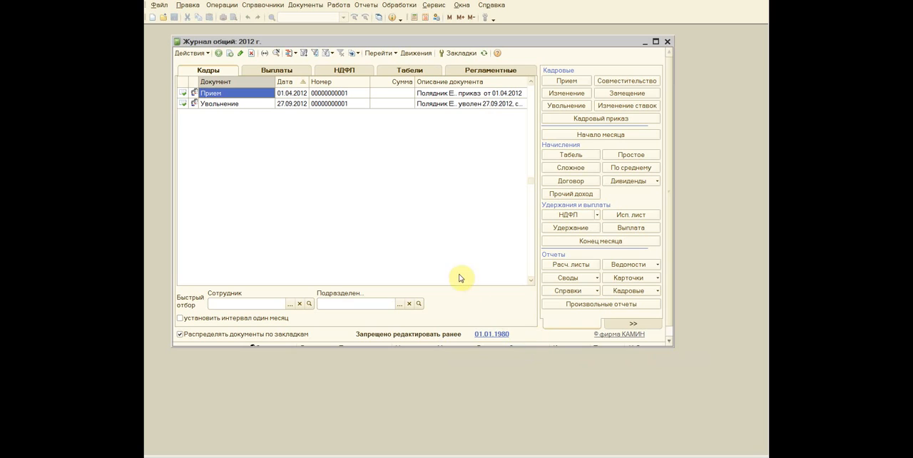
Step: Create and save the August 2012 month-start document (Начало месяца) by copying the July 2012 one
click(491, 73)
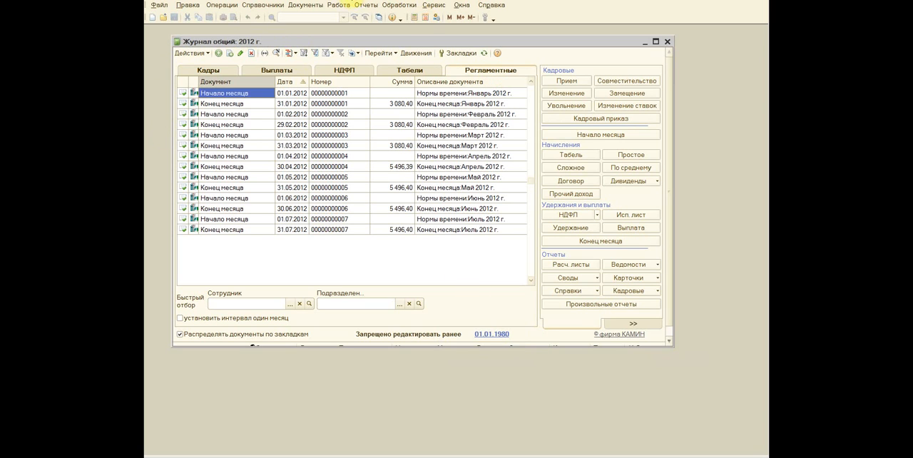
click(339, 5)
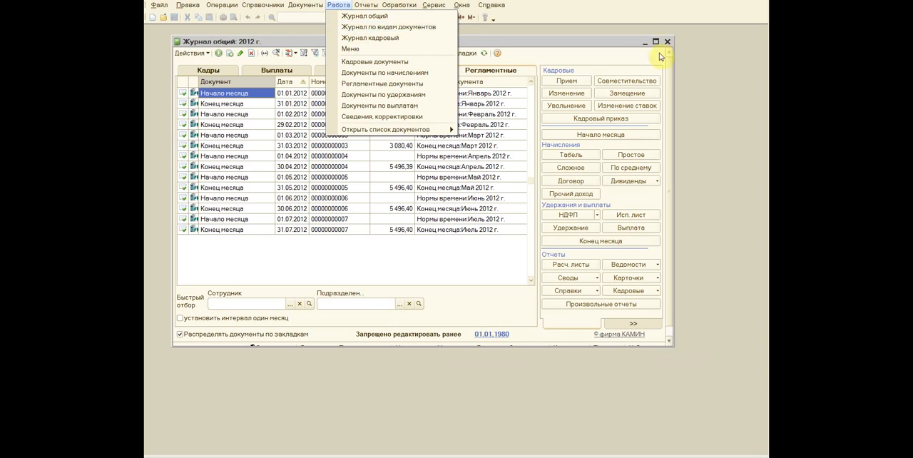
click(708, 69)
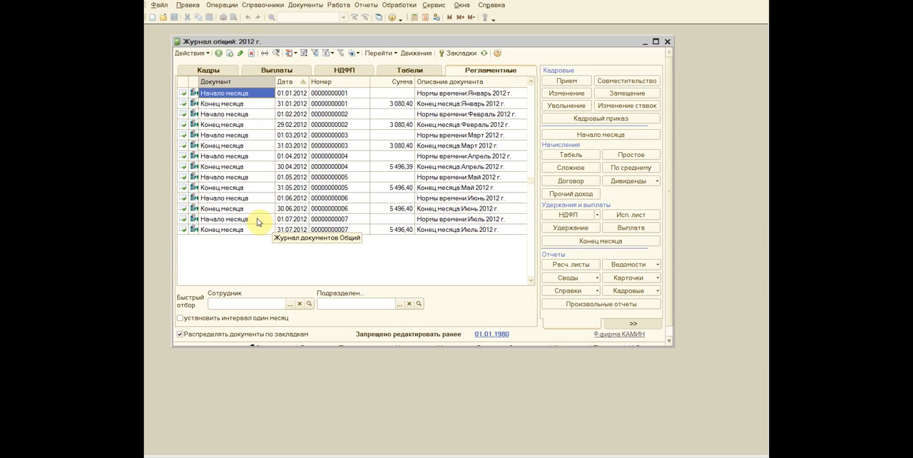
click(217, 220)
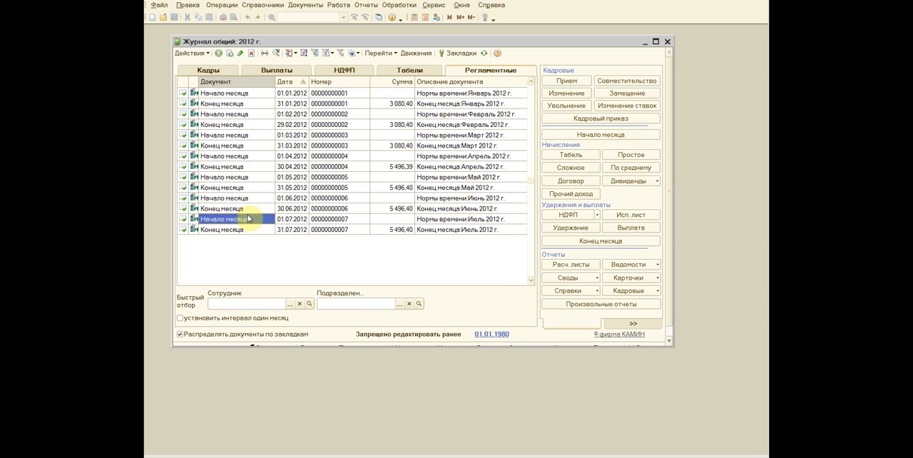
key(F9)
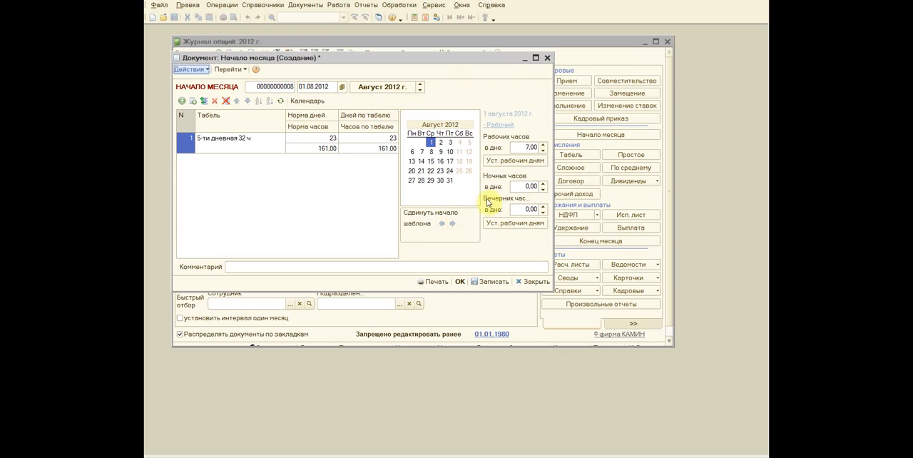
click(461, 282)
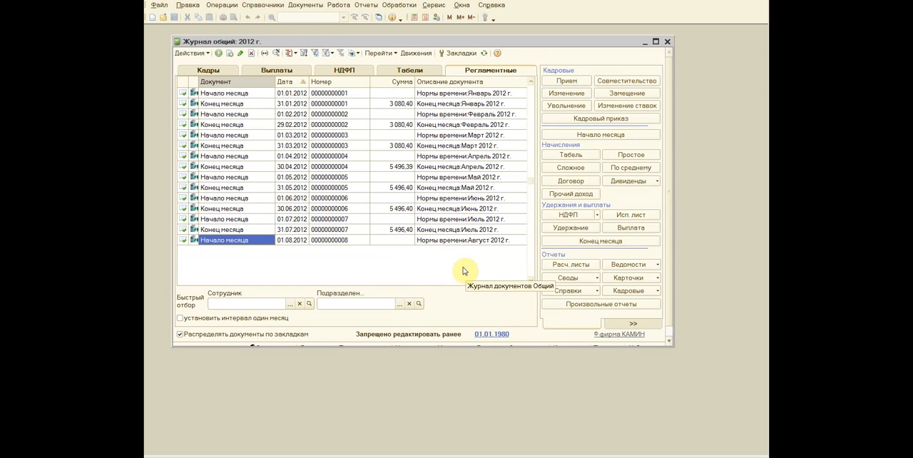
Step: Examine the timesheets and their weekly hours available for a new row in the August 2012 month-start document, discarding the blank row
double_click(231, 243)
click(233, 143)
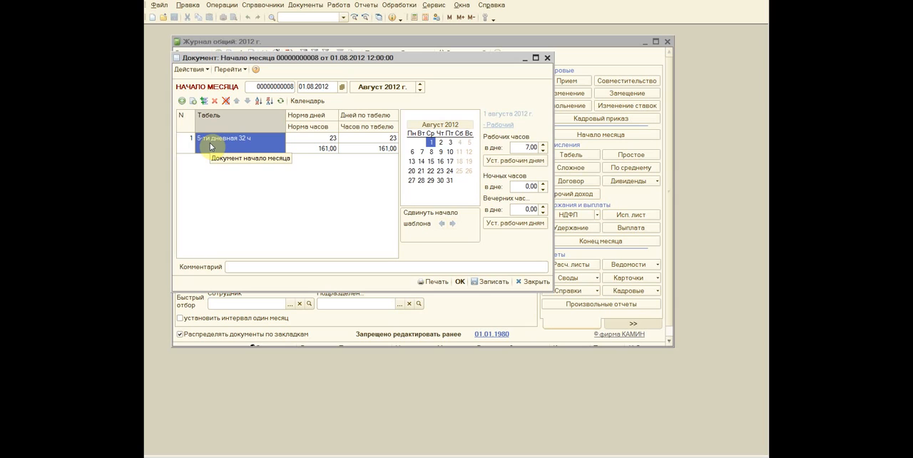
click(183, 102)
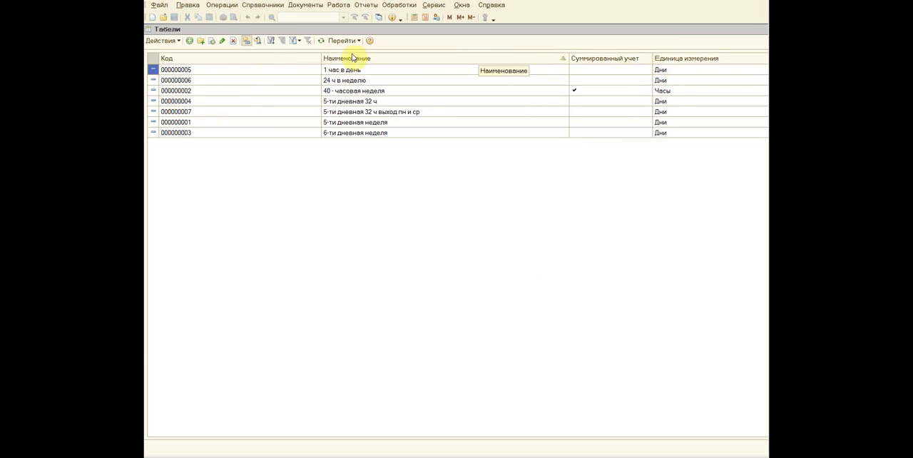
click(763, 29)
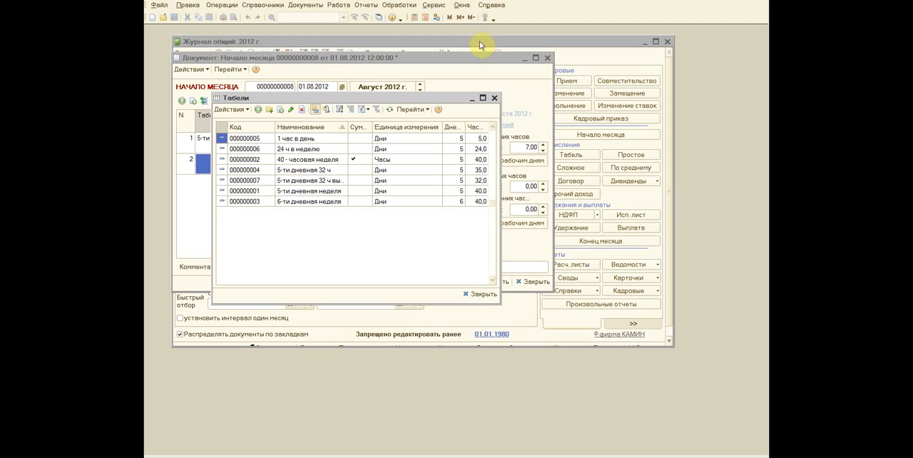
click(285, 202)
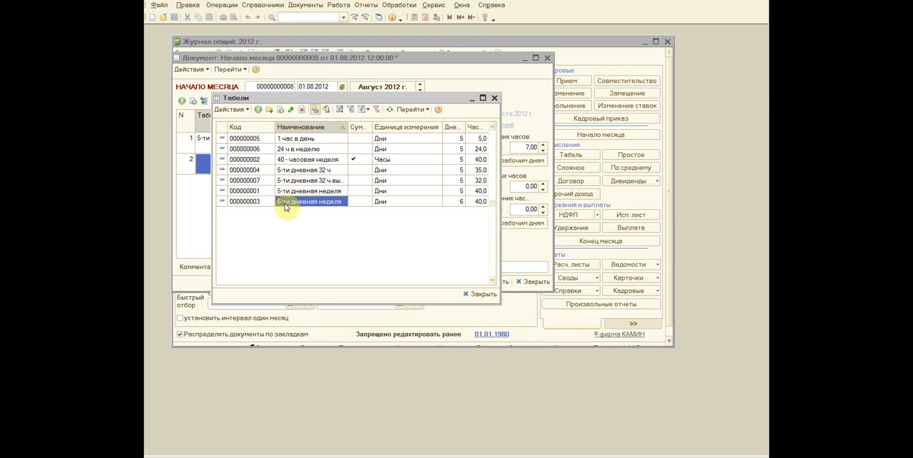
click(483, 204)
click(321, 190)
click(477, 190)
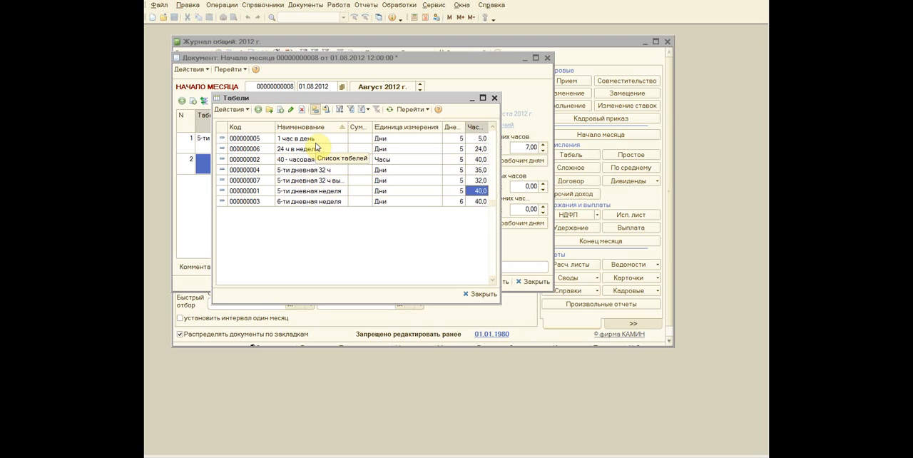
click(495, 99)
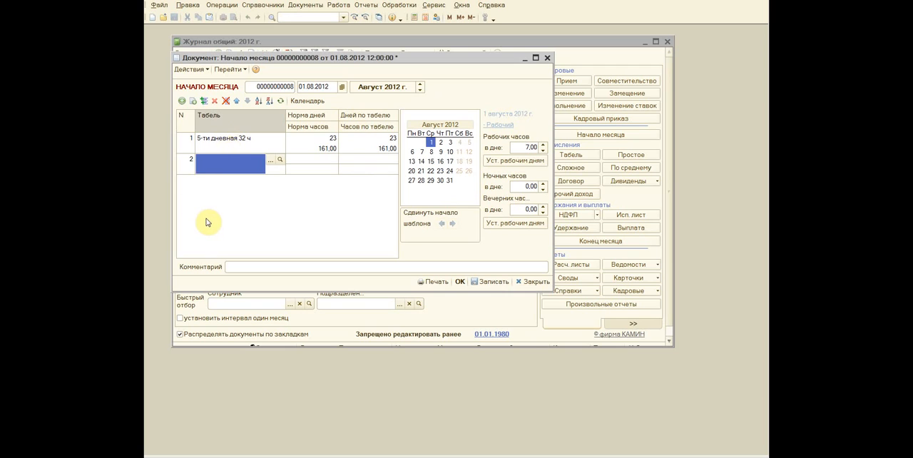
click(214, 101)
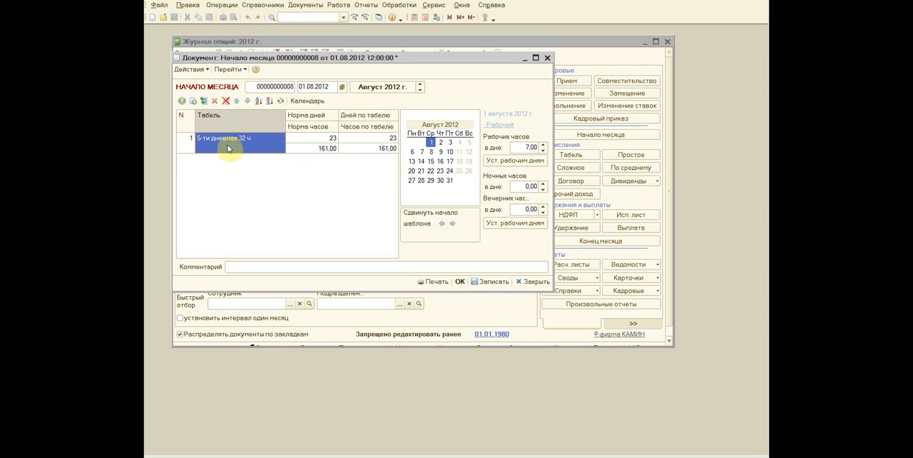
click(460, 284)
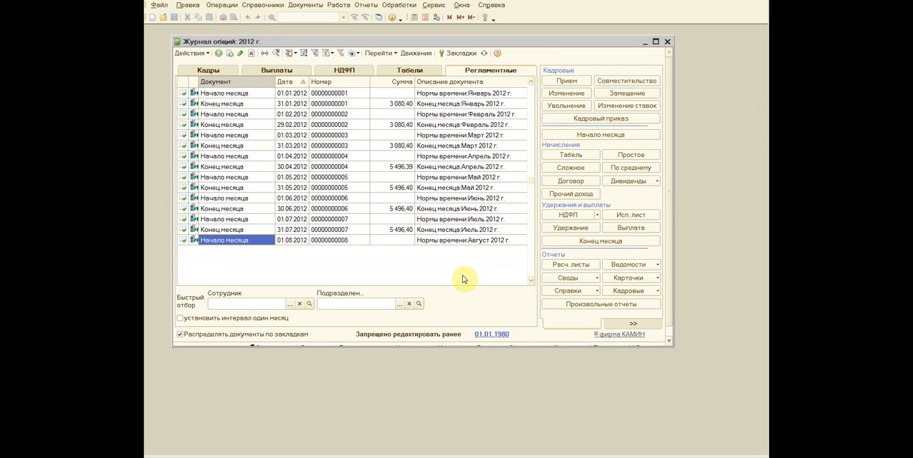
Step: Create an August 2012 timesheet document (Табель) by copying the one dated 31.07.2012, and bring its window back maximized
click(413, 70)
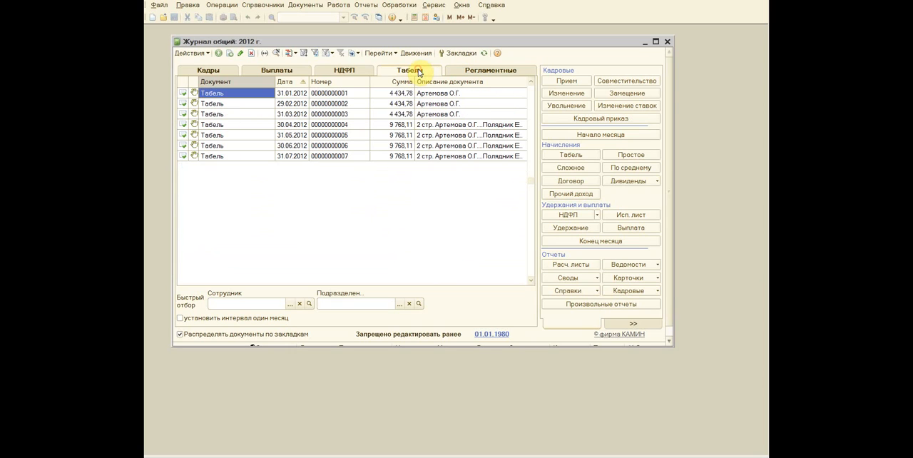
click(234, 156)
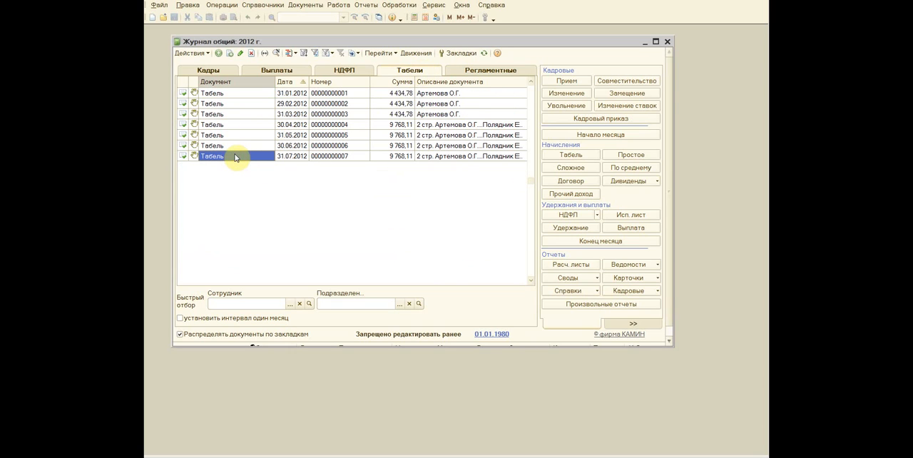
key(F9)
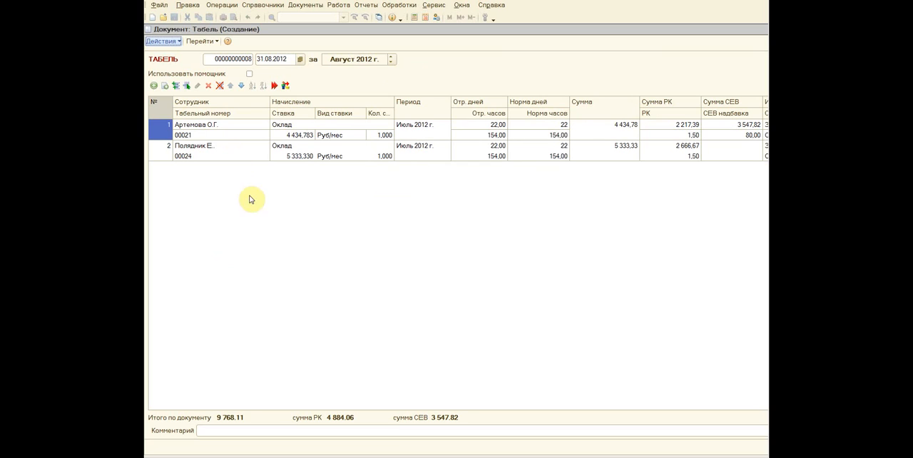
key(Escape)
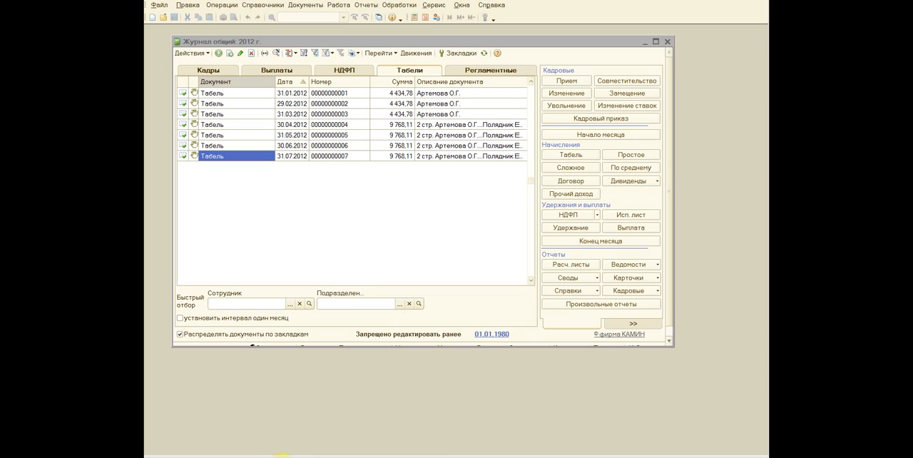
right_click(282, 455)
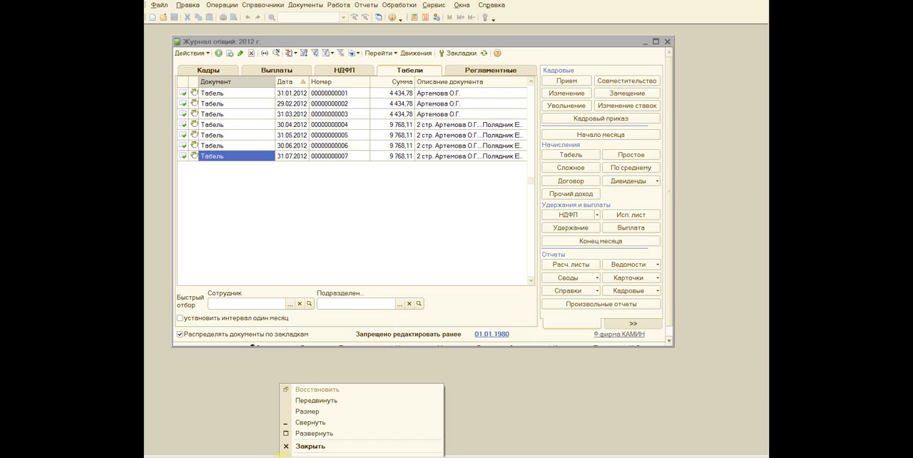
click(311, 434)
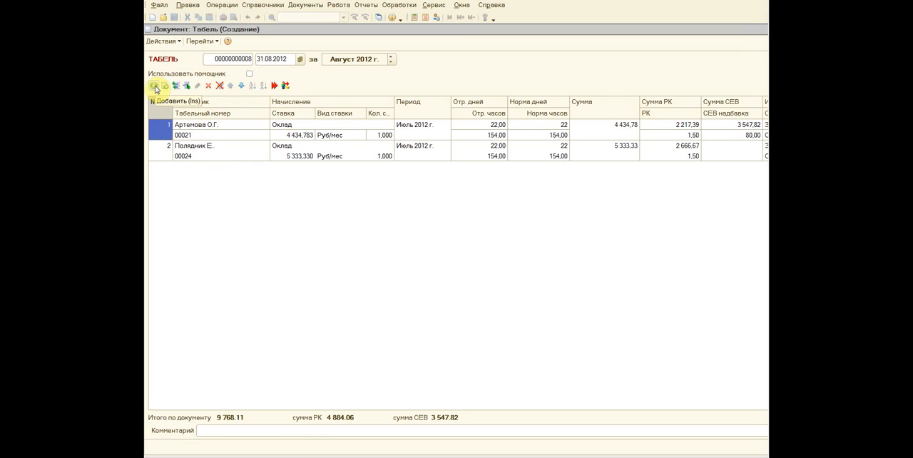
Step: View the employees in the Работники group as choices for a new timesheet row, and discard the blank row
click(156, 88)
drag(695, 108, 265, 107)
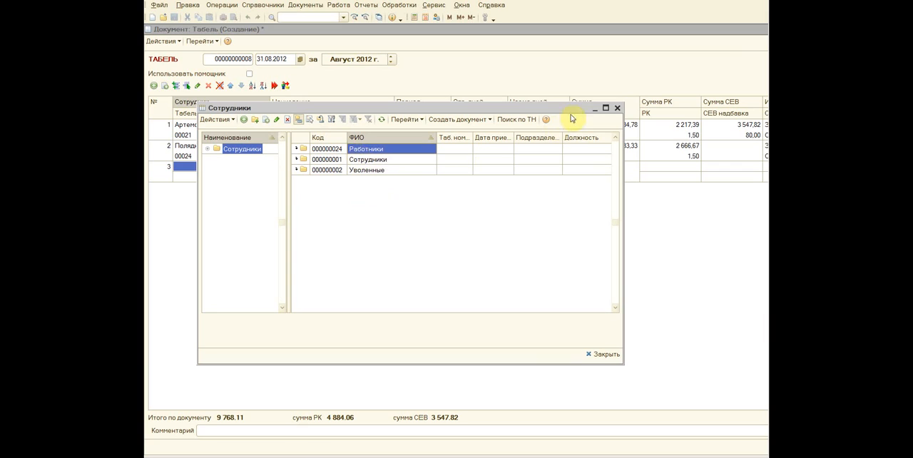
double_click(371, 150)
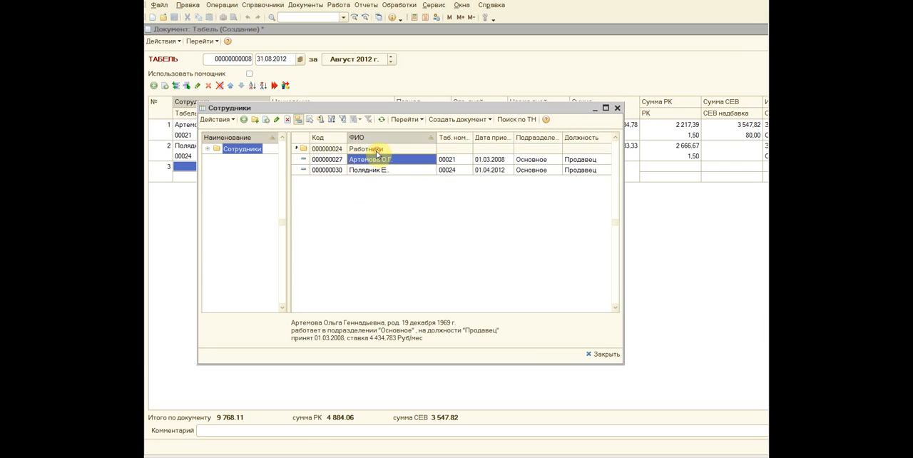
click(372, 171)
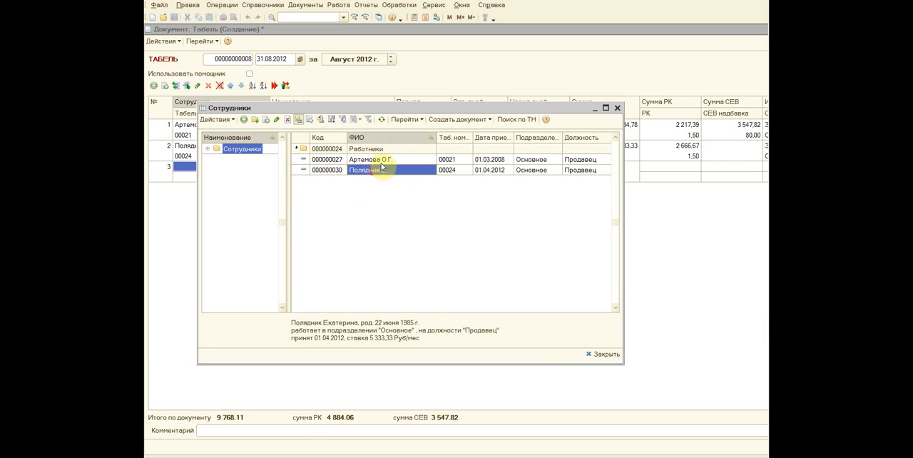
click(618, 108)
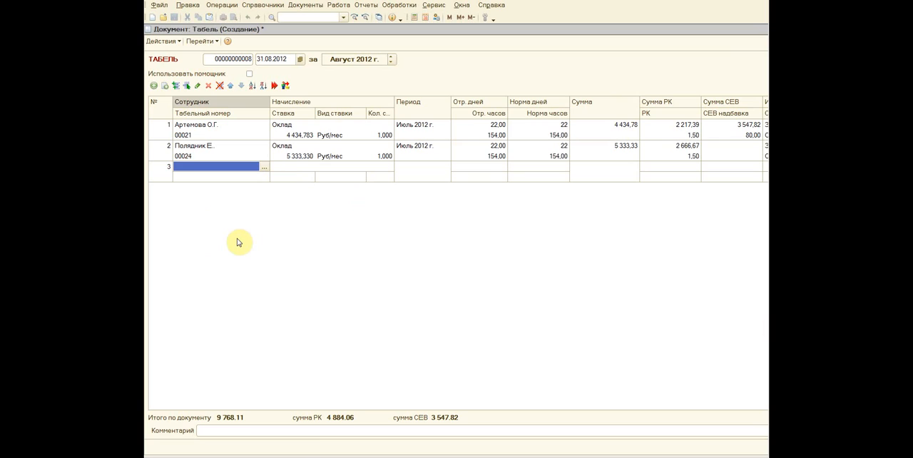
key(Escape)
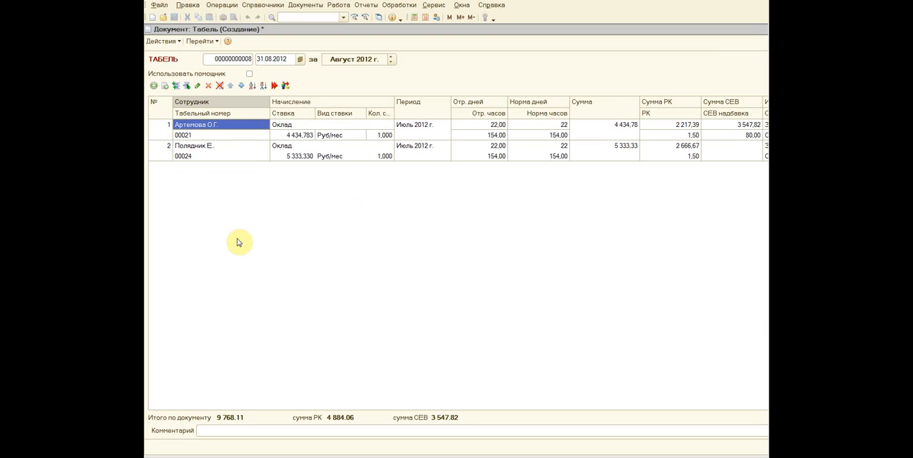
Step: Recalculate both employee rows of the new timesheet for the August 2012 period
click(201, 156)
click(227, 129)
click(223, 151)
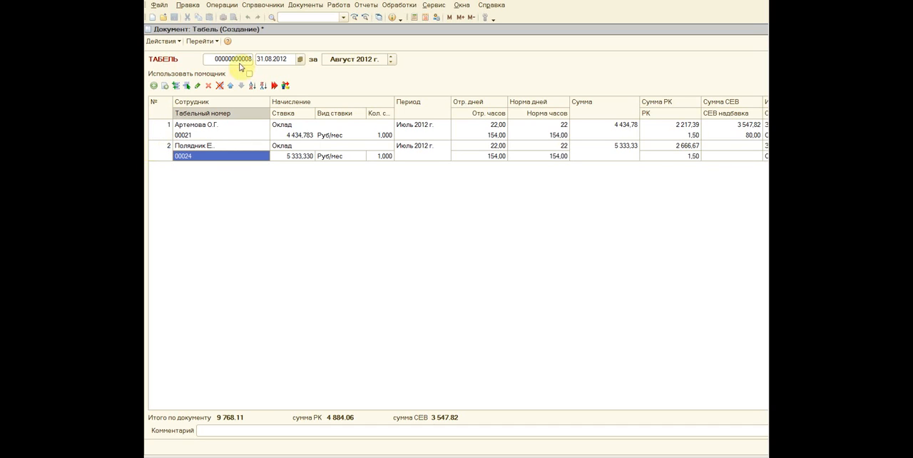
click(274, 85)
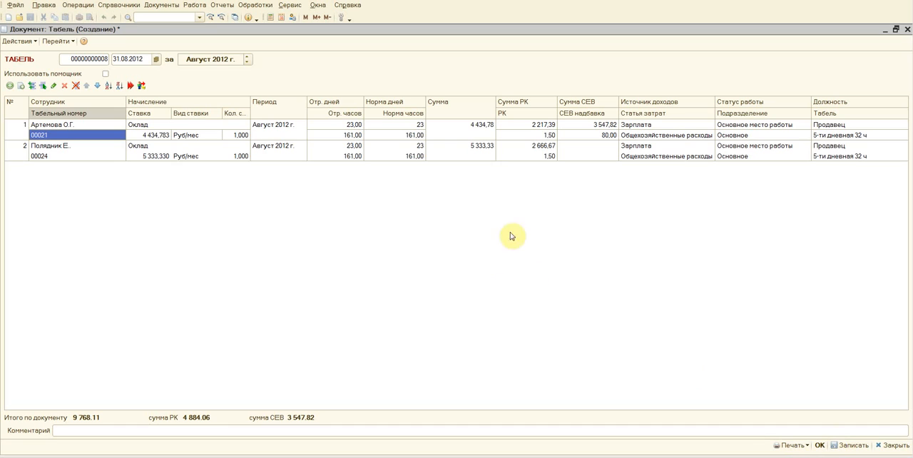
Step: Generate the printable form of the August 2012 timesheet and reposition its window
click(804, 445)
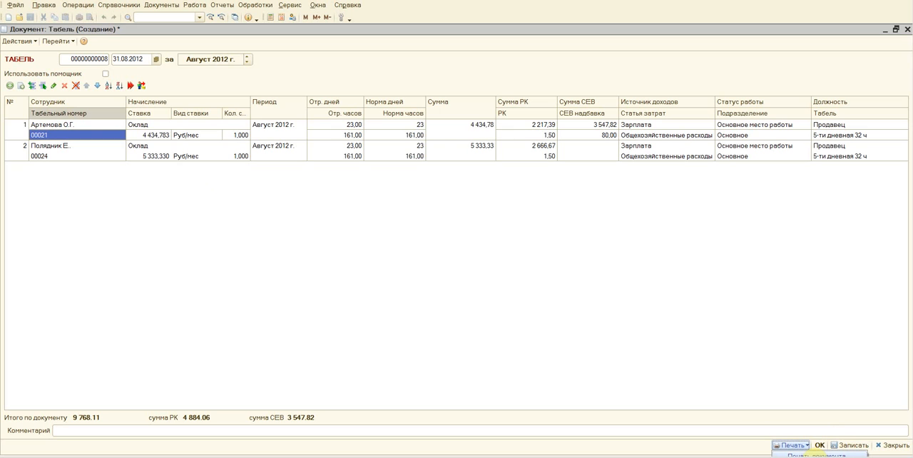
click(815, 454)
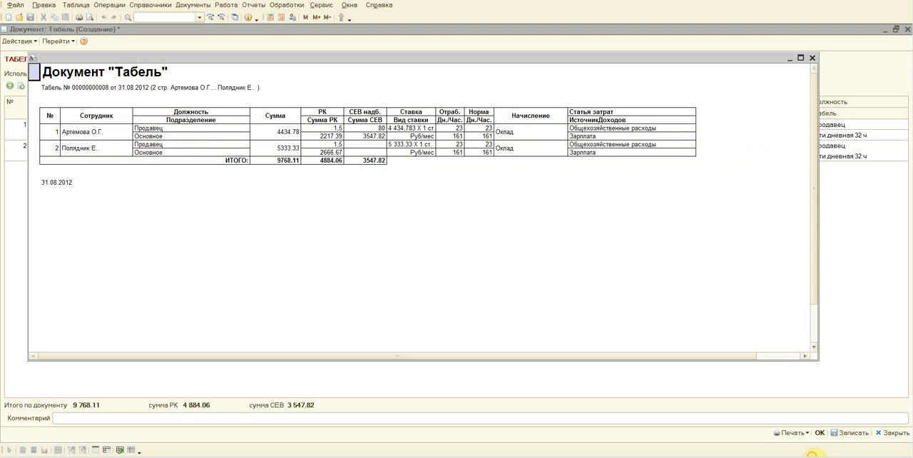
drag(127, 60, 109, 47)
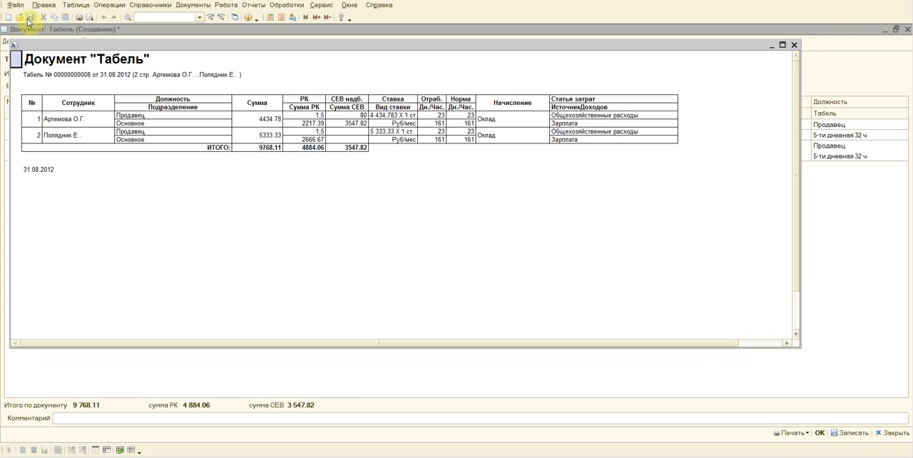
Step: Preview how the printed timesheet fits on its pages, and close the preview
click(89, 16)
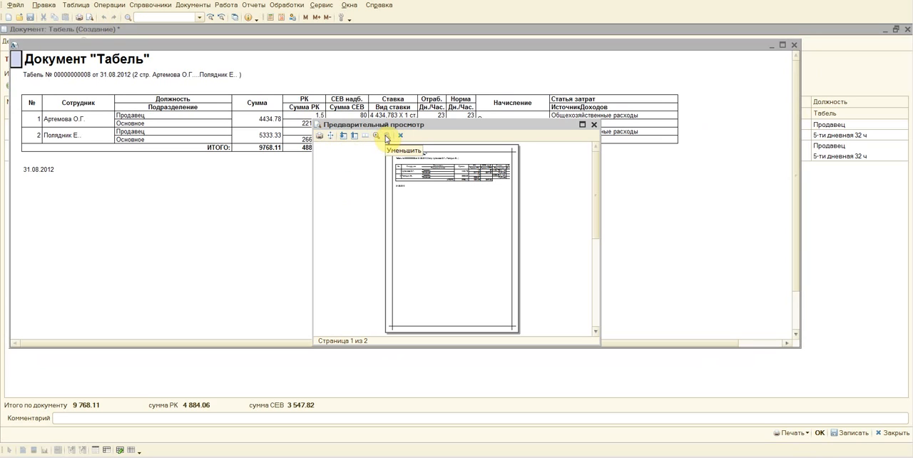
click(386, 139)
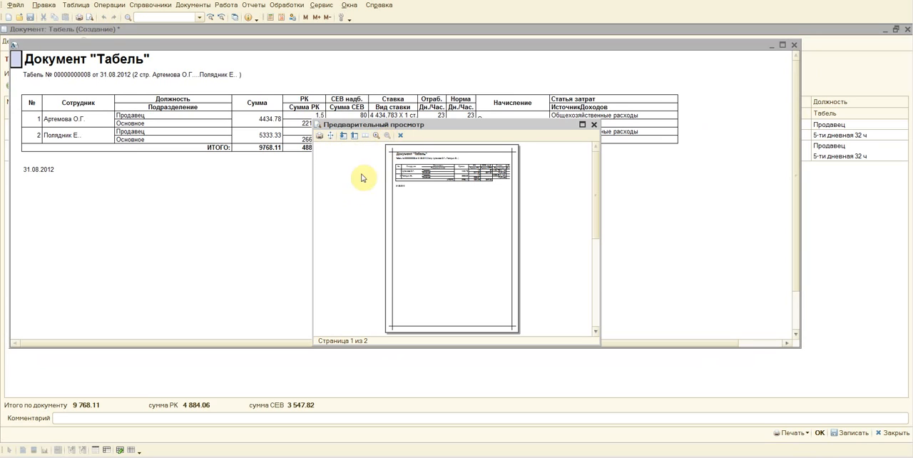
click(343, 140)
click(356, 140)
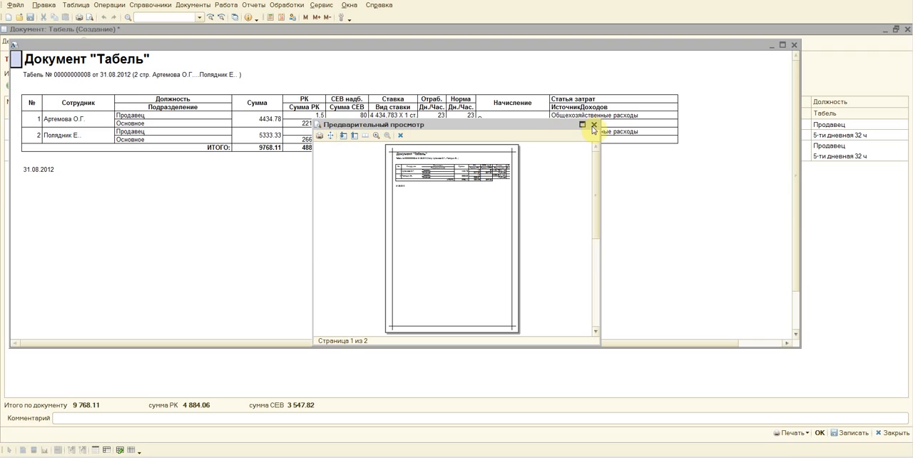
click(594, 125)
Step: Set the printed timesheet's page to landscape orientation (Ландшафт) and scale it to the page width (По ширине страницы)
click(12, 6)
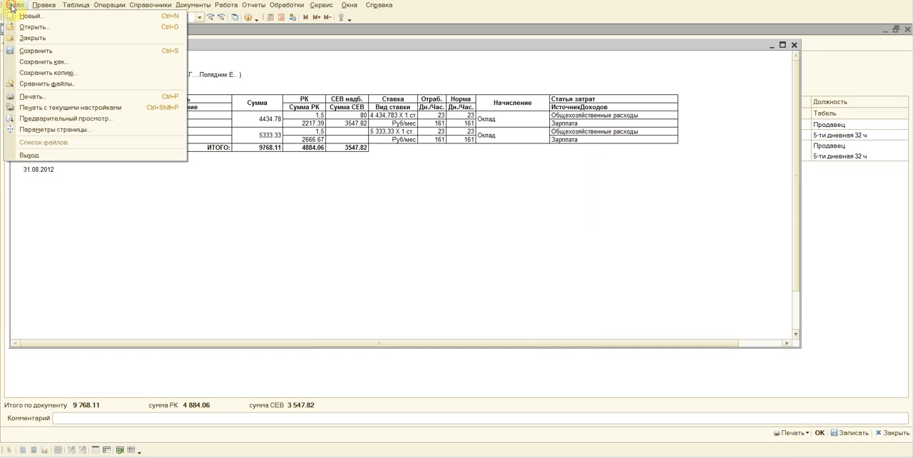
click(62, 133)
click(434, 234)
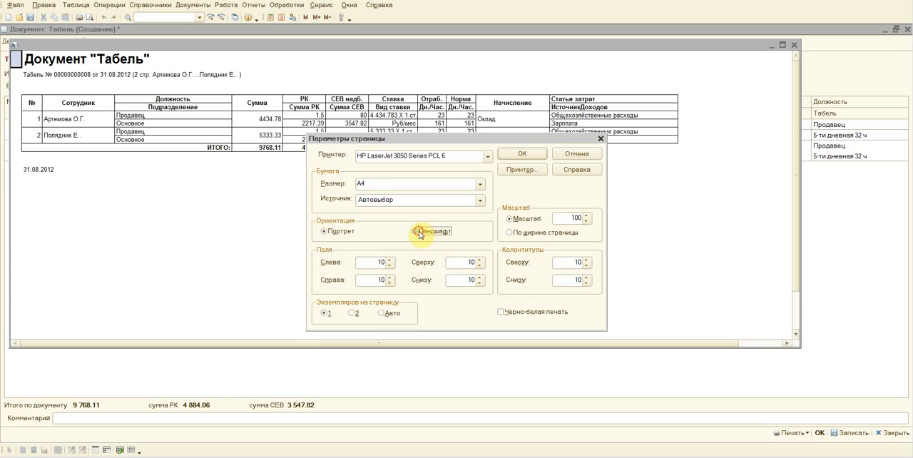
click(526, 234)
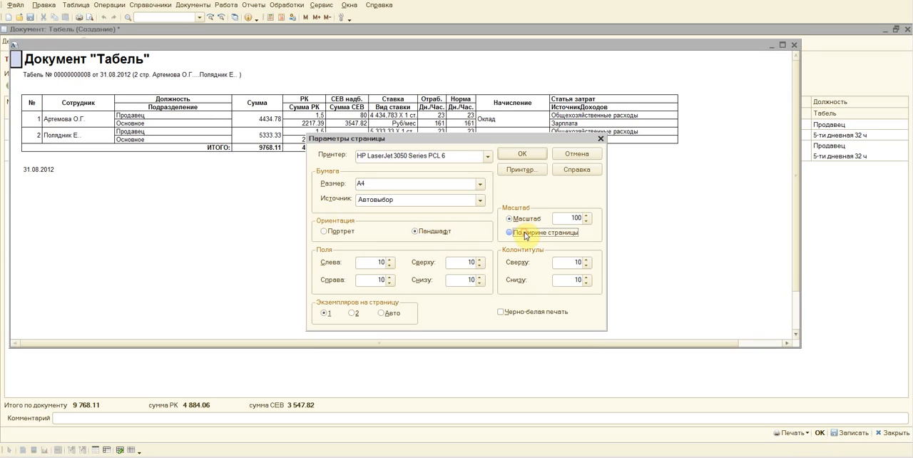
click(521, 154)
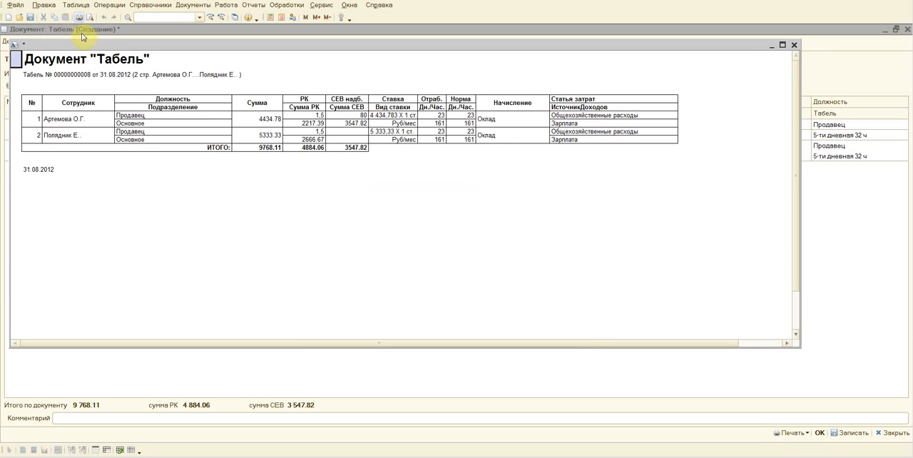
Step: Print the timesheet form and close its window
click(79, 17)
click(209, 222)
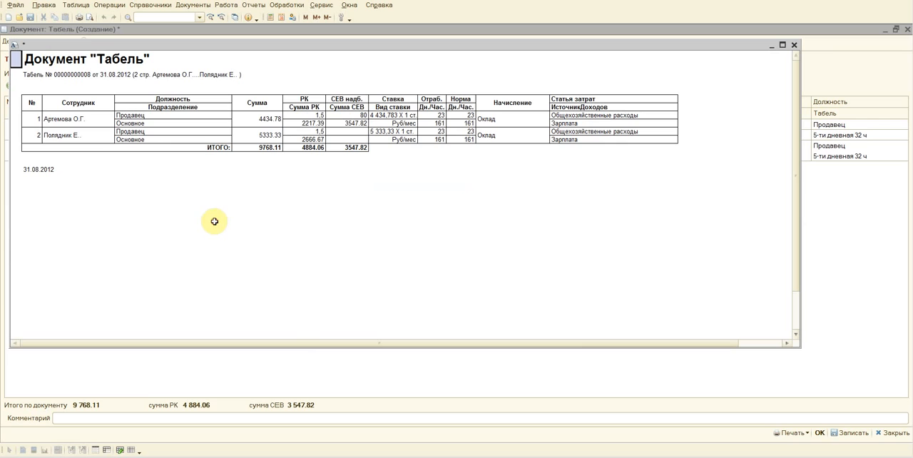
click(795, 46)
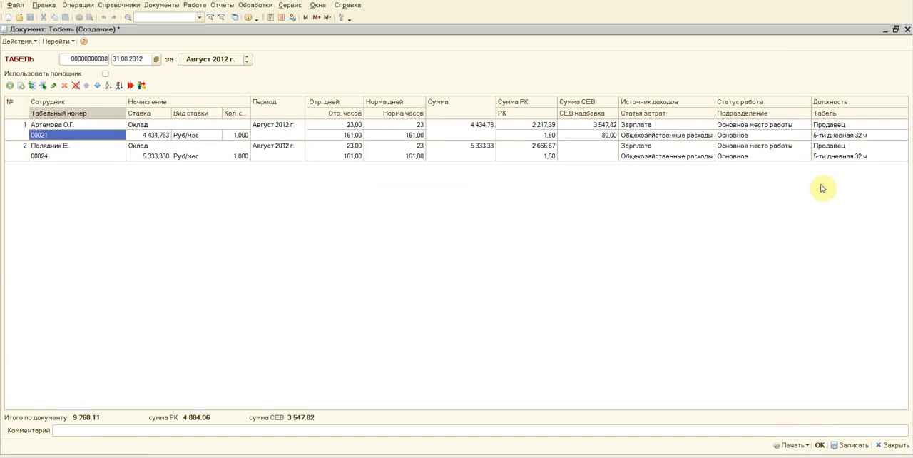
Step: Generate the unified T-13 form of the August 2012 timesheet and examine its header and attendance table
click(804, 447)
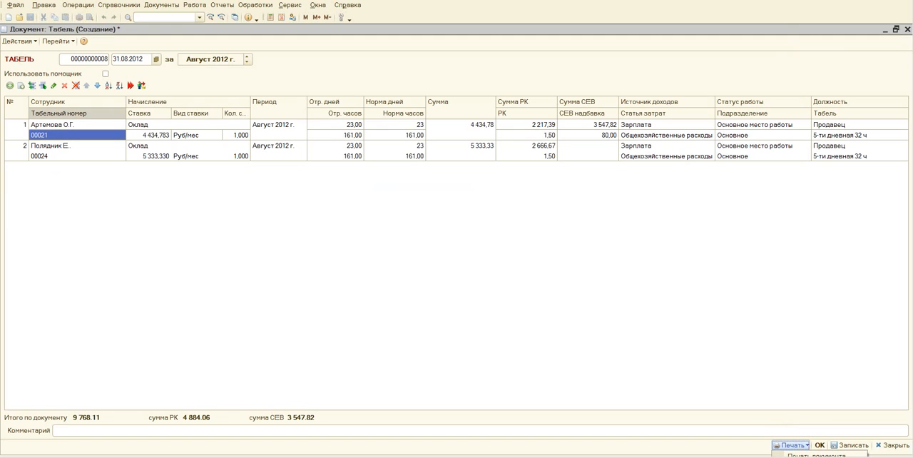
click(821, 456)
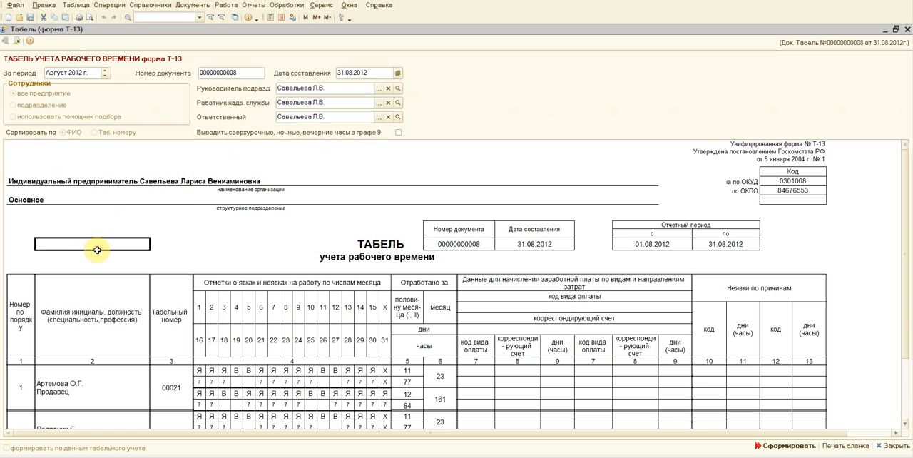
scroll(100, 248, down, 5)
scroll(101, 250, up, 5)
scroll(100, 250, down, 3)
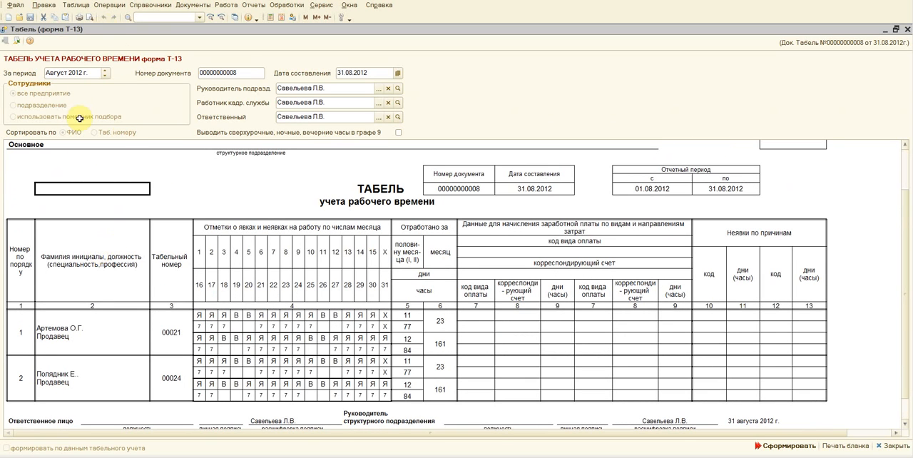
click(93, 266)
click(249, 284)
click(88, 177)
click(286, 188)
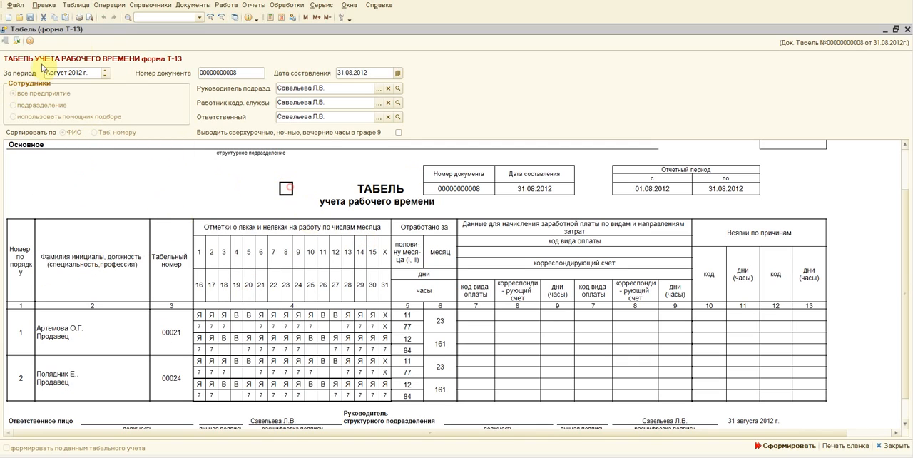
Step: Print the T-13 form on the HP LaserJet 3050, close it, and post the August timesheet document
click(81, 18)
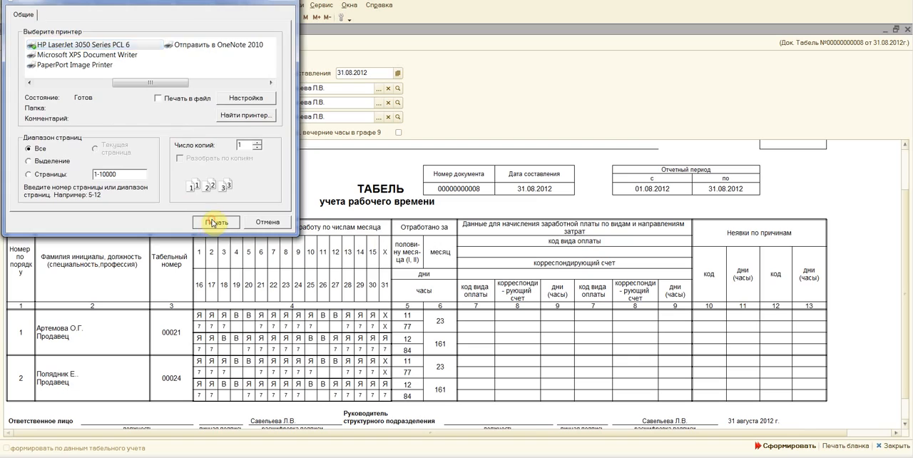
click(214, 220)
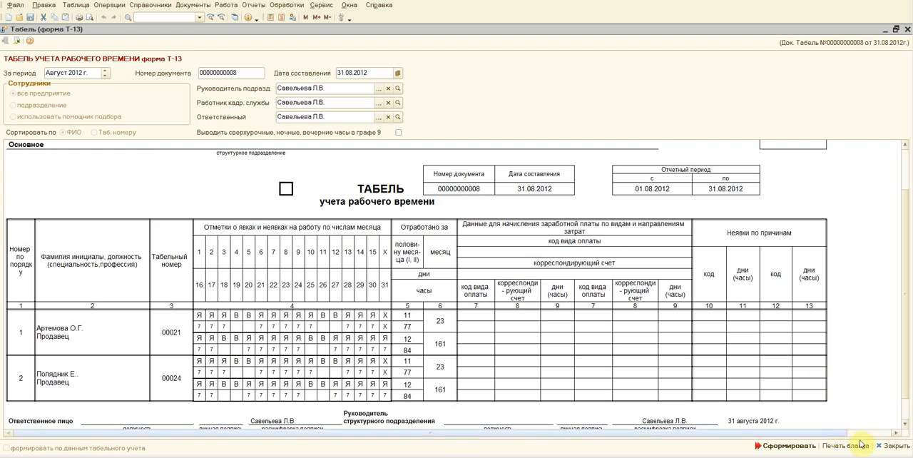
click(892, 447)
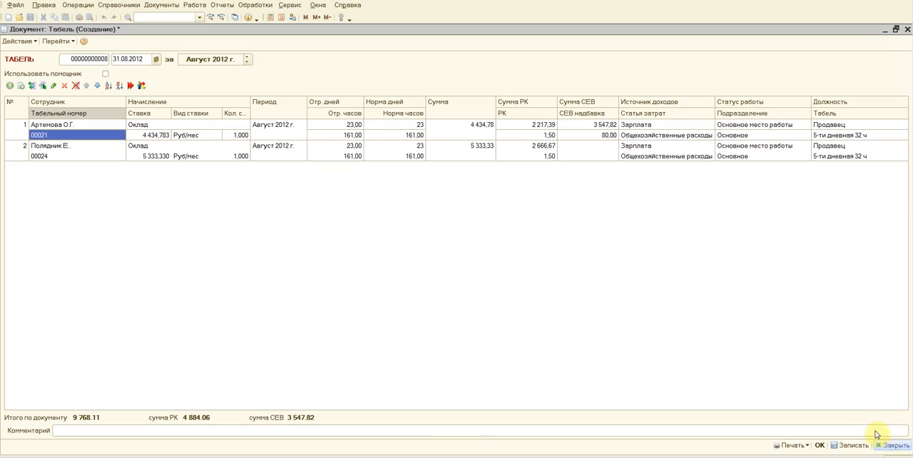
click(820, 445)
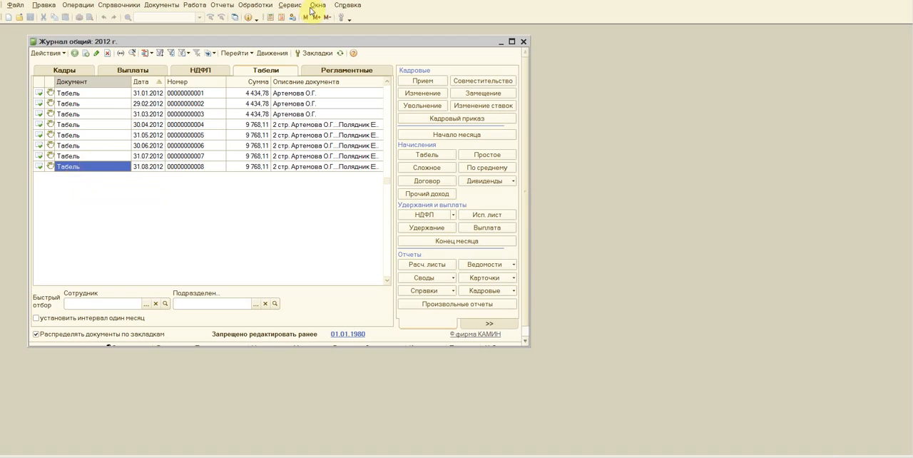
Step: Create an August 2012 income tax document (НДФЛ) by copying the one dated 31.07.2012, and reposition its window
click(197, 72)
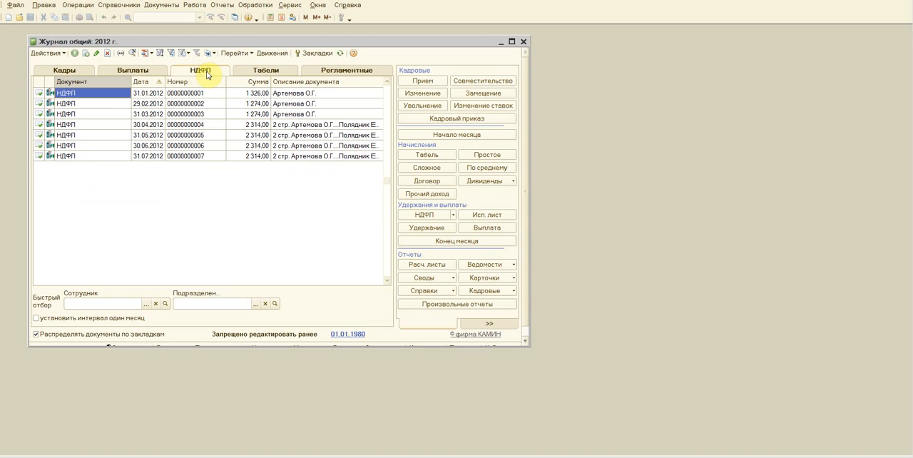
click(82, 156)
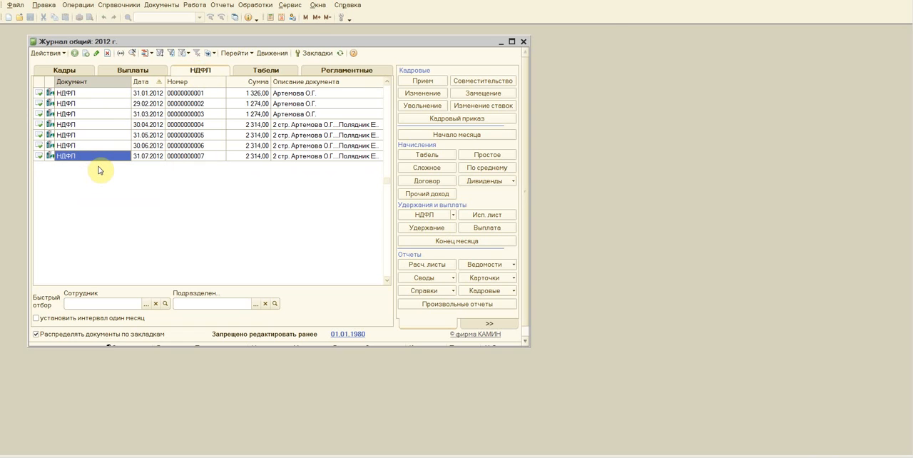
key(F9)
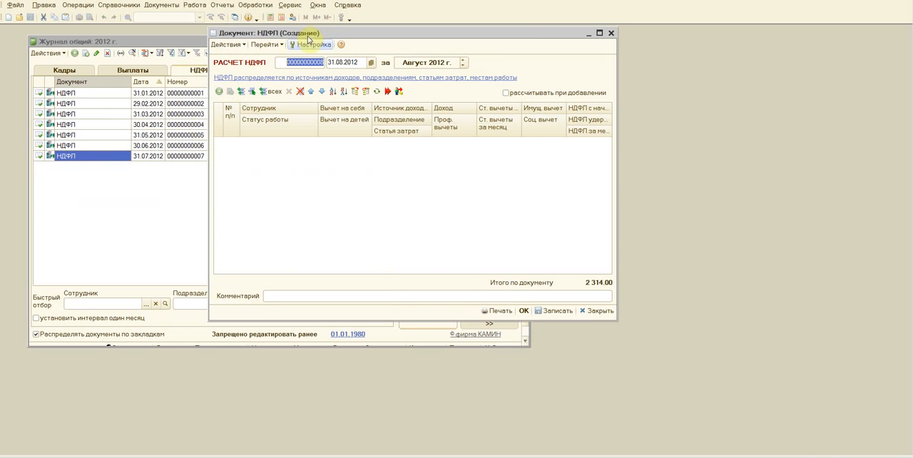
drag(320, 33, 240, 56)
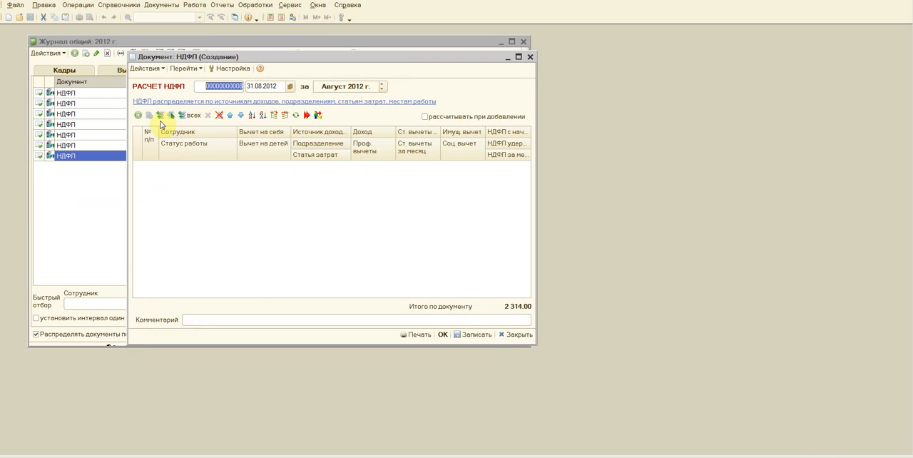
Step: Fill the НДФЛ document with the employees of the Работники group through the selection assistant (Помощник подбора)
click(138, 115)
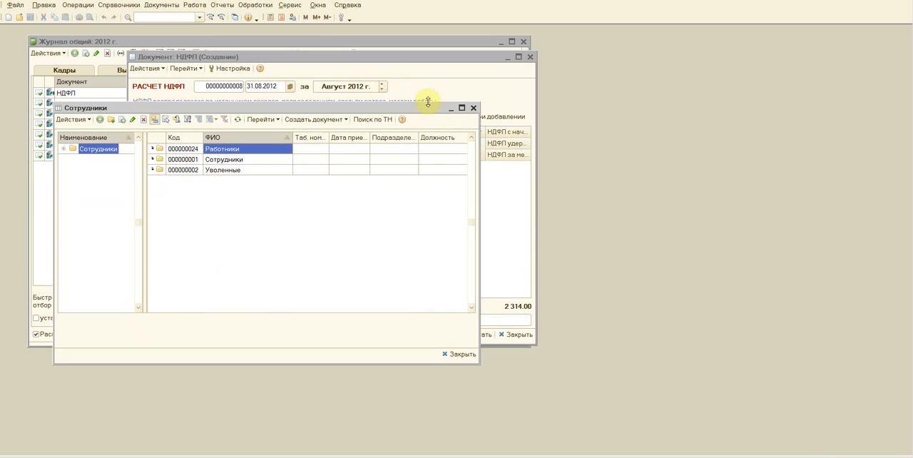
click(474, 108)
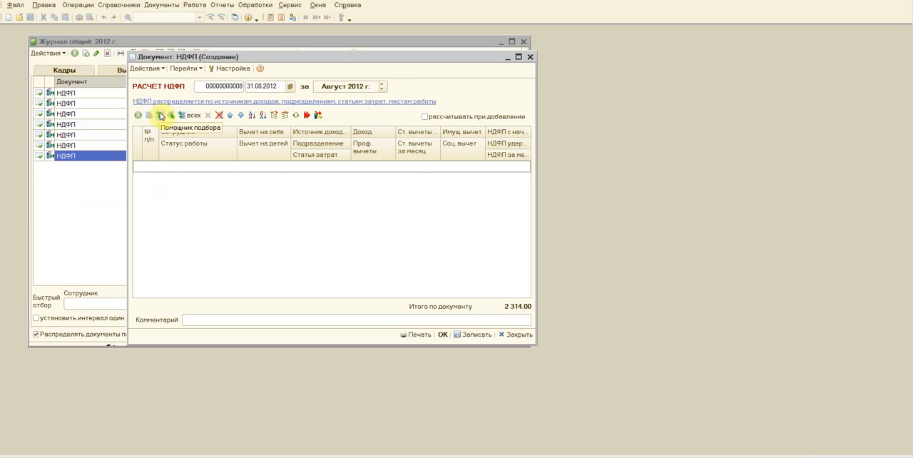
click(159, 117)
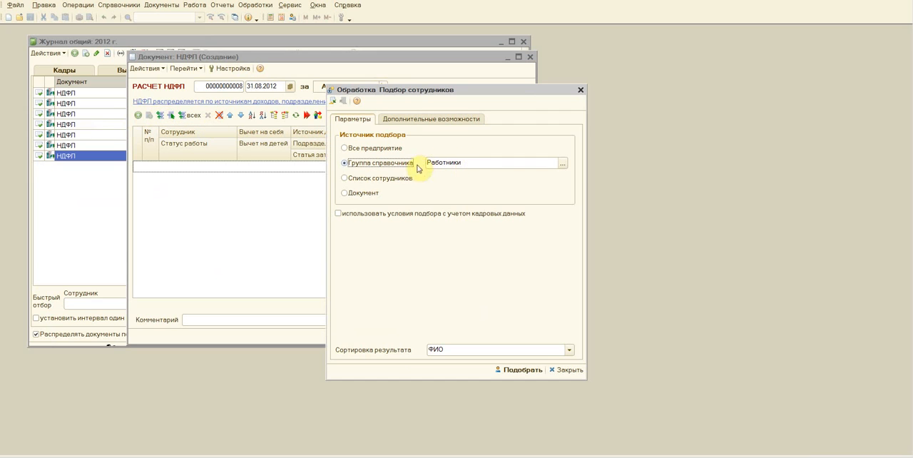
click(563, 163)
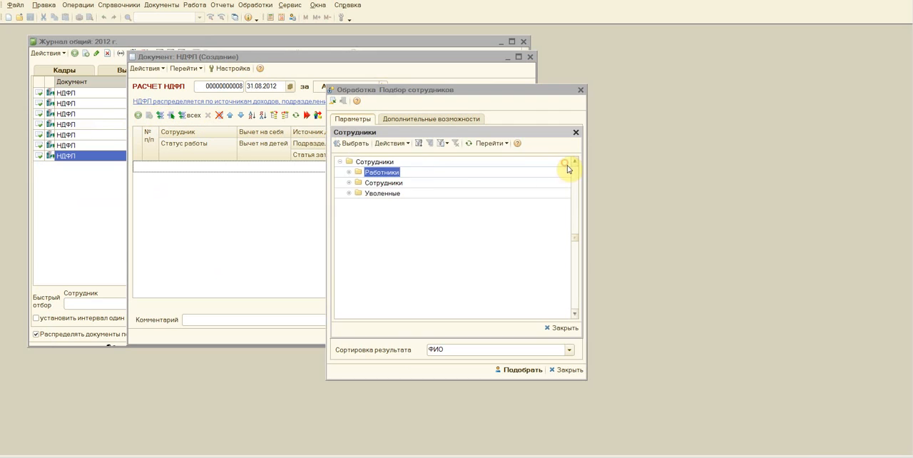
double_click(378, 173)
click(511, 371)
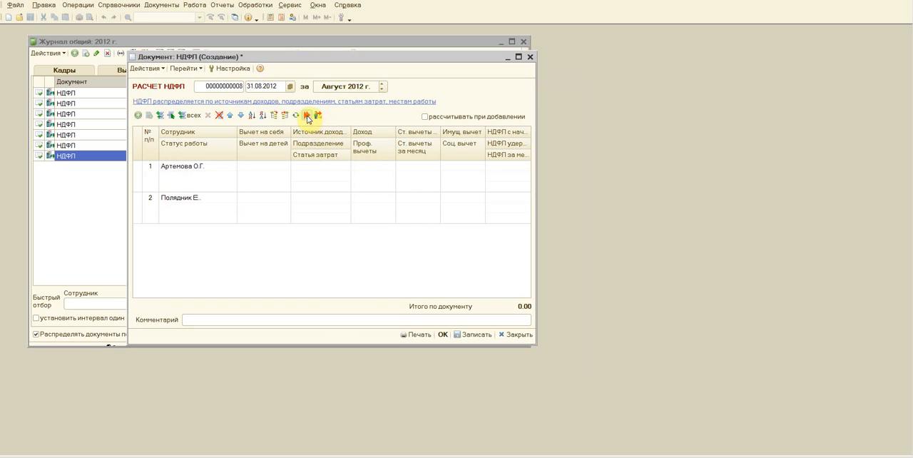
Step: Calculate the August income tax for both employees and save the НДФЛ document
click(307, 116)
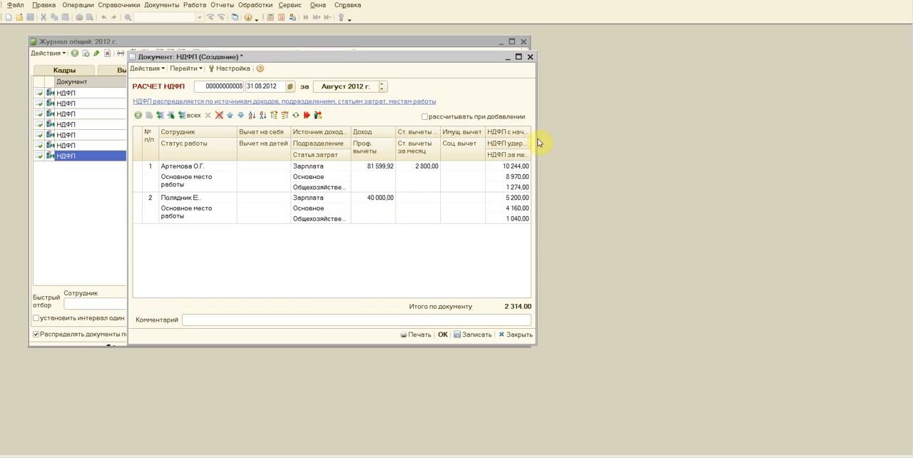
click(466, 339)
Step: Print the August 2012 НДФЛ calculation, close the printable form, and post the document
click(418, 335)
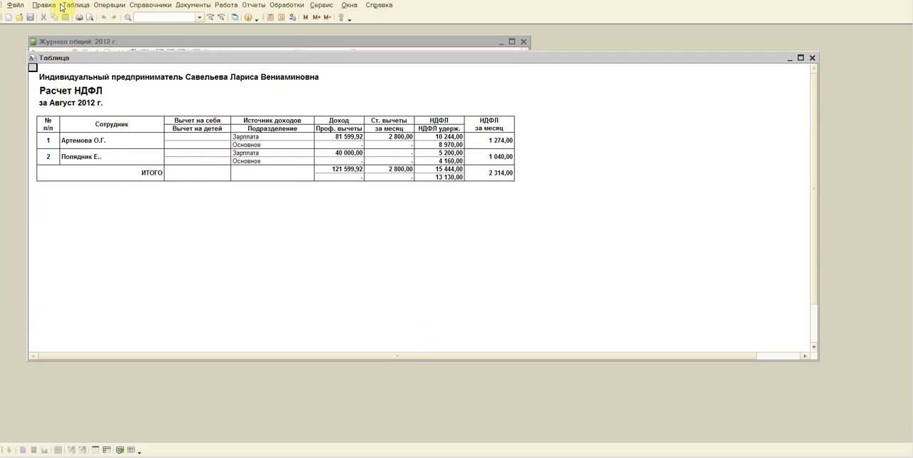
click(79, 16)
click(227, 228)
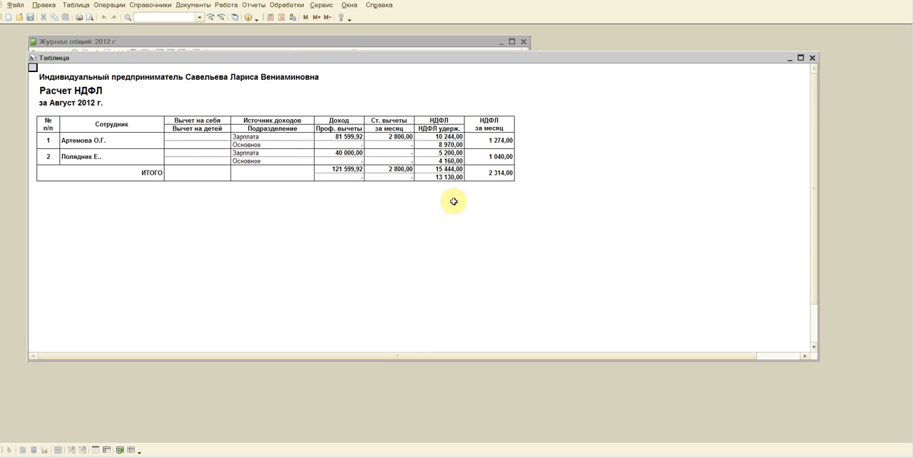
click(812, 57)
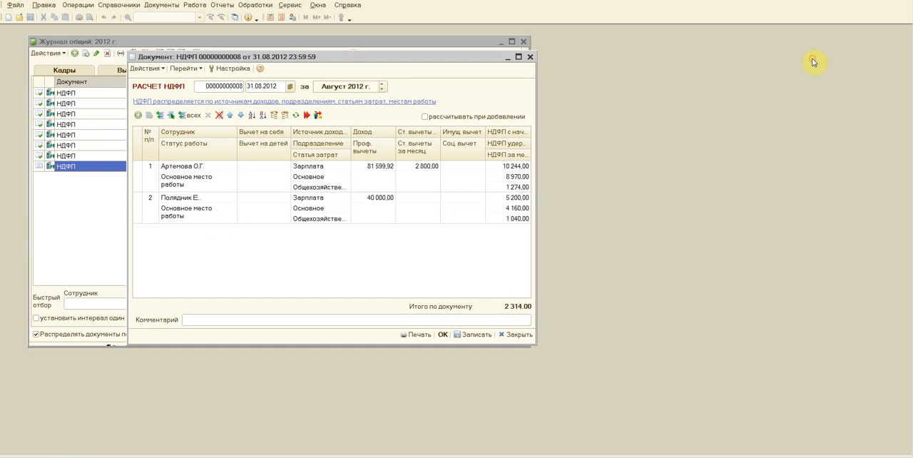
click(442, 335)
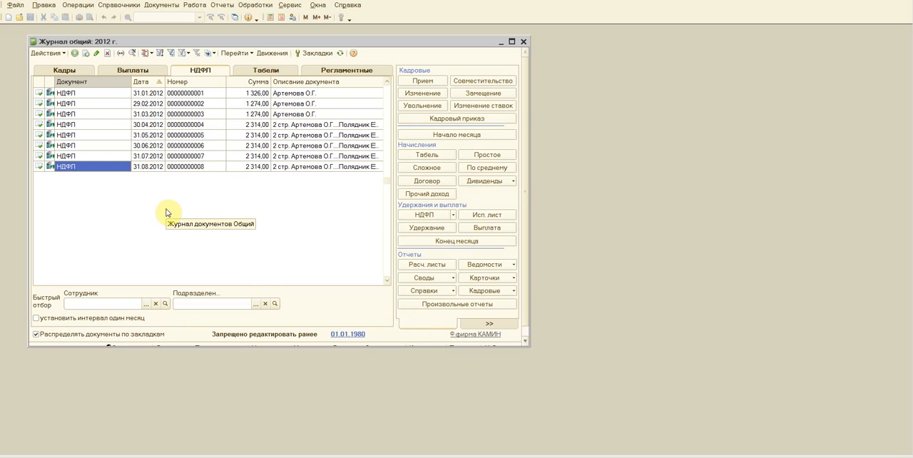
Step: Create an August 2012 salary payment document (Выплата) by copying the one dated 31.07.2012
click(133, 70)
click(89, 157)
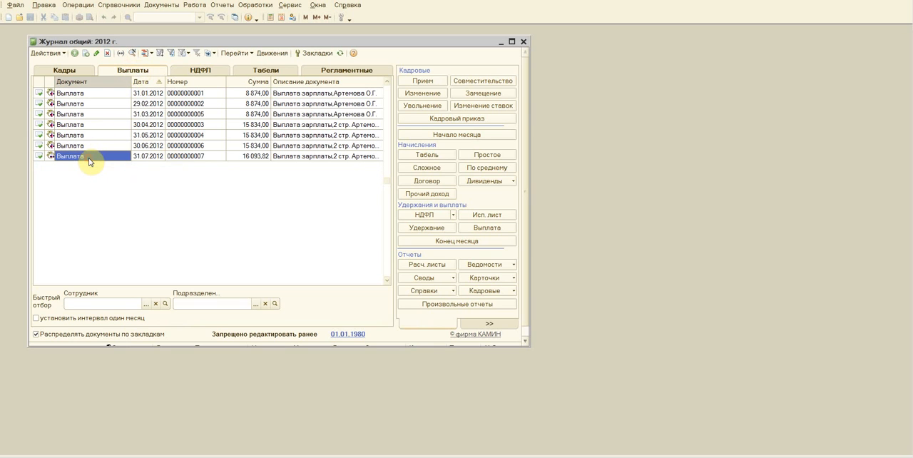
key(F9)
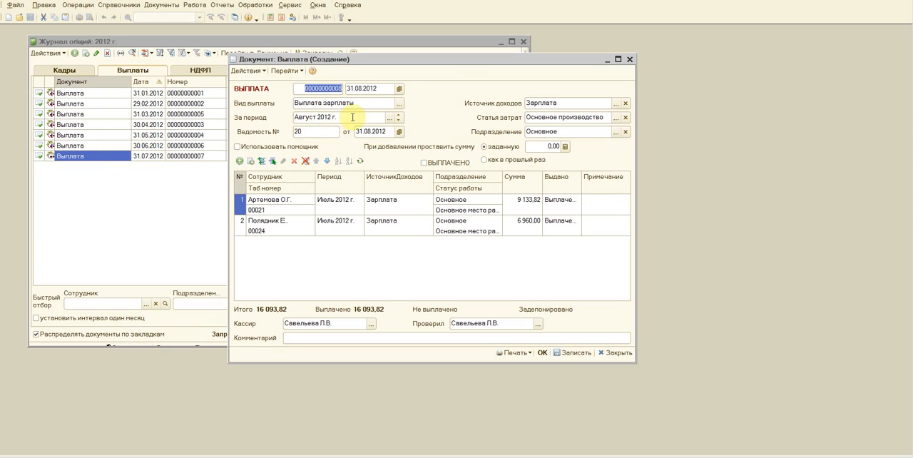
Step: Set the period of both employee rows in the salary payment document to Август 2012 г
click(330, 205)
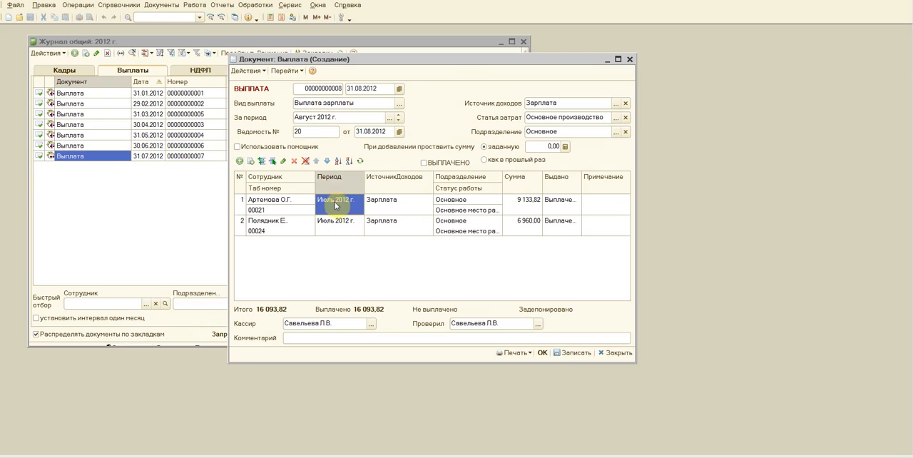
click(325, 206)
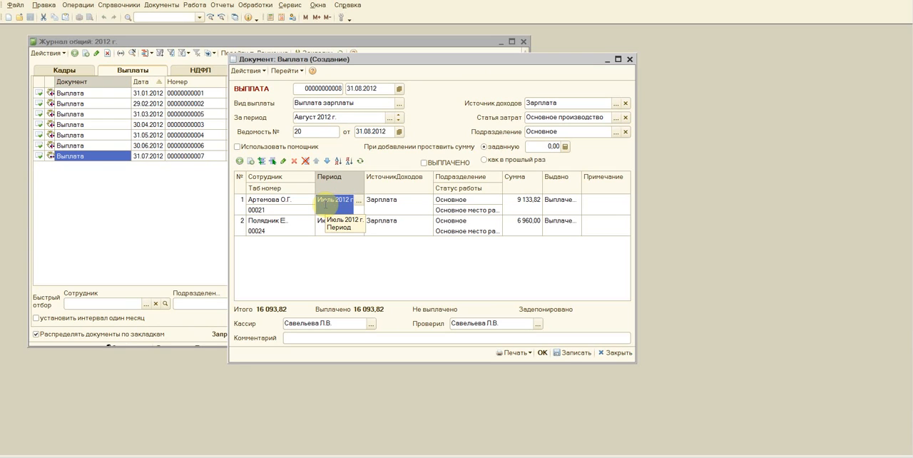
click(358, 203)
double_click(203, 197)
click(329, 223)
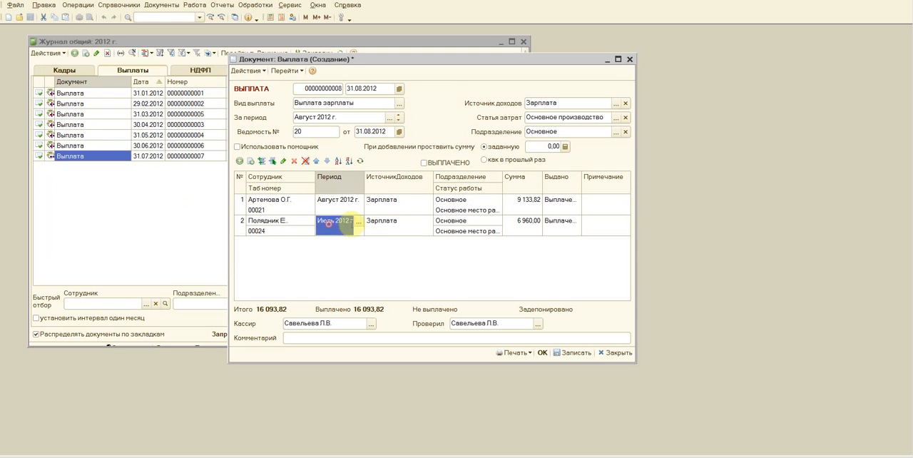
click(359, 225)
click(193, 203)
double_click(193, 200)
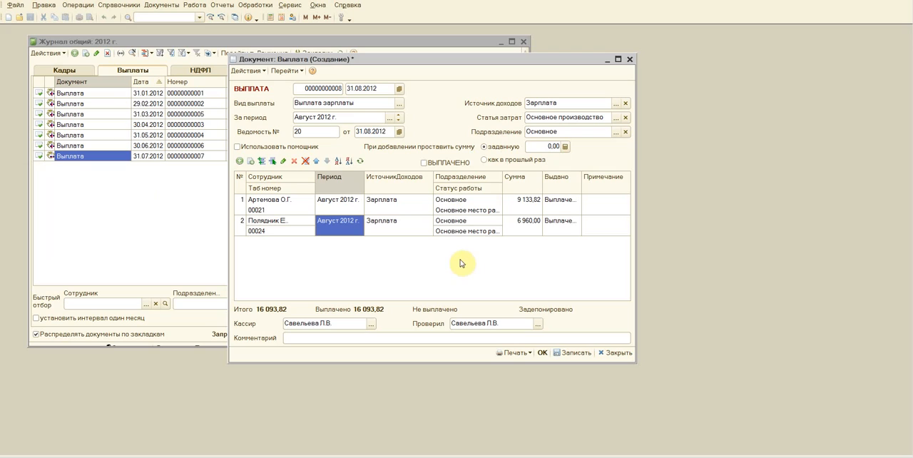
Step: Mark the August salary payment as ВЫПЛАЧЕНО and save the document
click(424, 163)
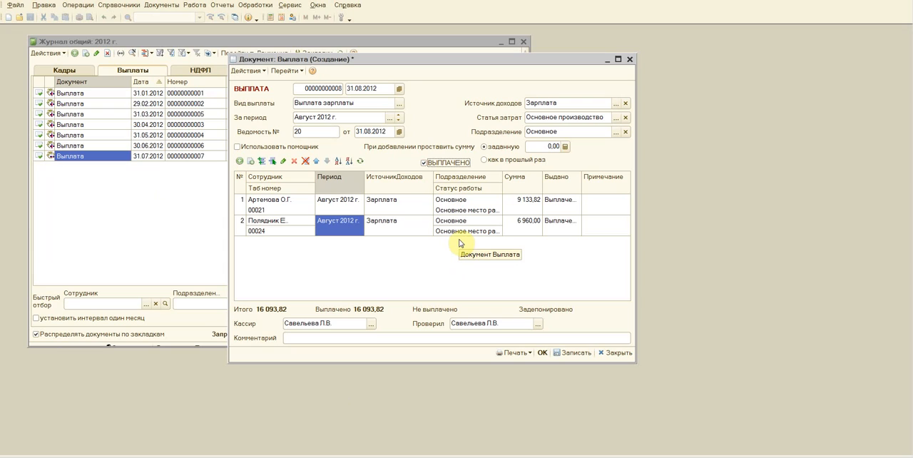
click(575, 354)
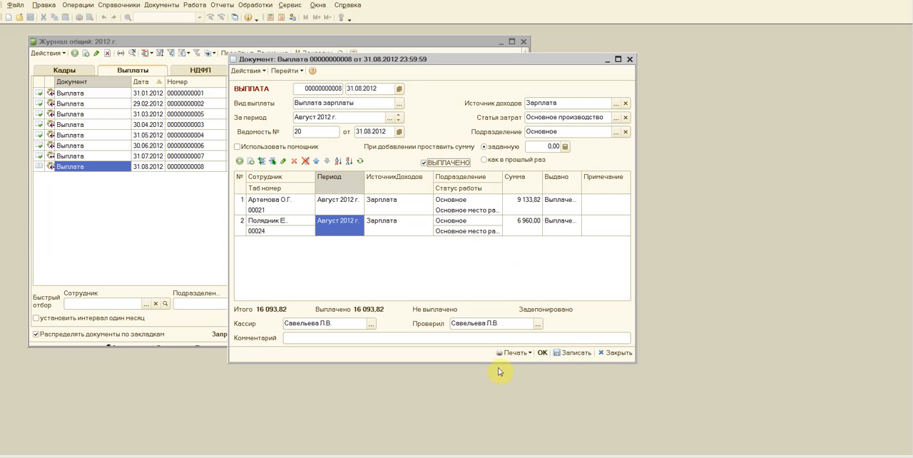
Step: Generate the printable payroll sheet Платежная ведомость Т-53, review it to the end, and close it
click(527, 354)
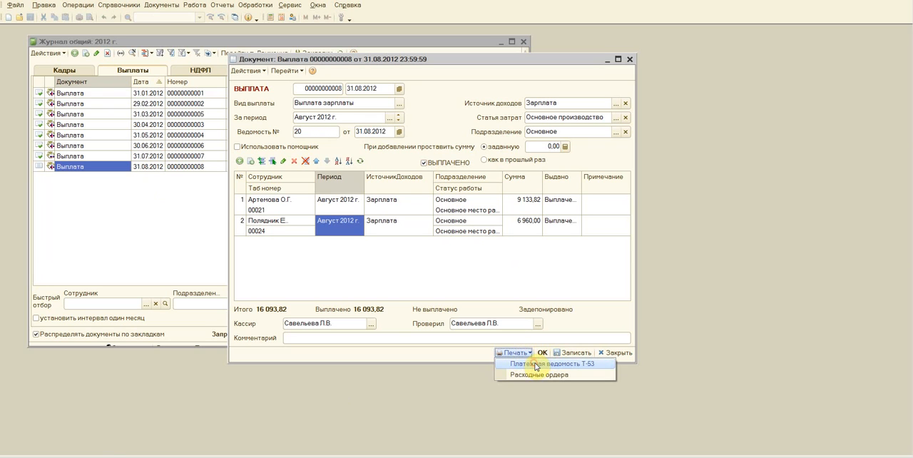
click(535, 364)
scroll(301, 181, down, 10)
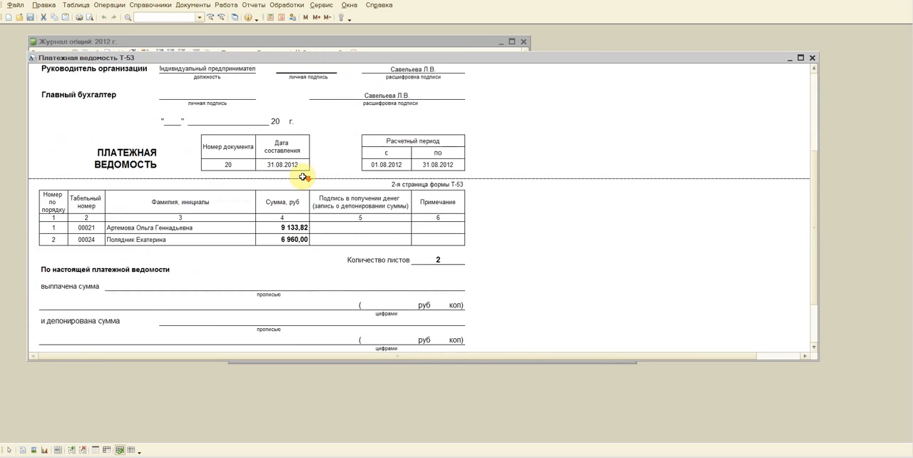
scroll(299, 177, down, 3)
scroll(300, 177, up, 12)
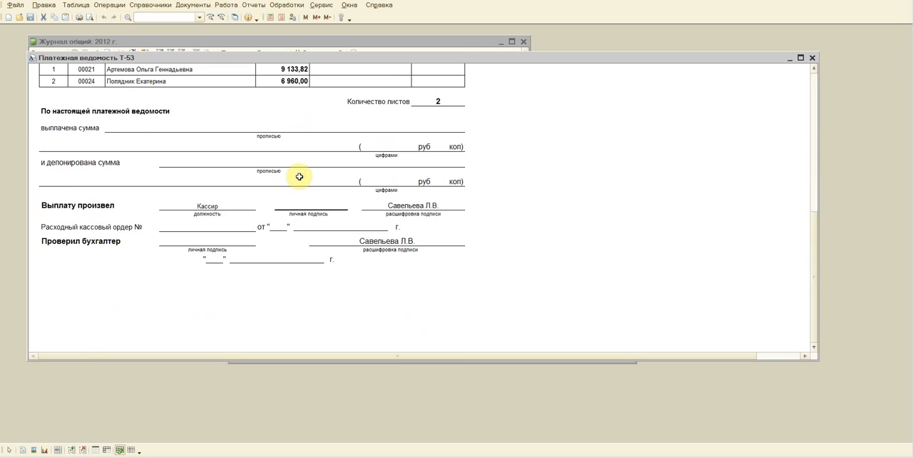
scroll(299, 176, down, 3)
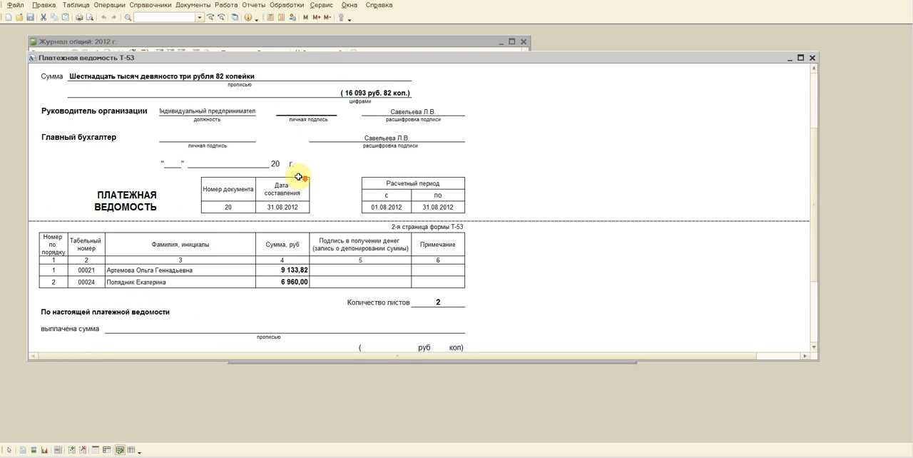
click(812, 58)
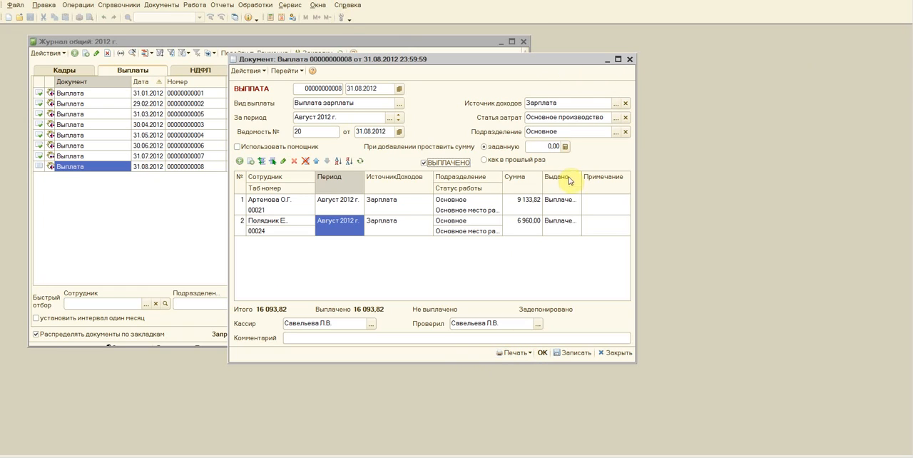
Step: Generate the cash disbursement orders (Расходные ордера) with first order number 33 and enlarge the form window downward
click(515, 353)
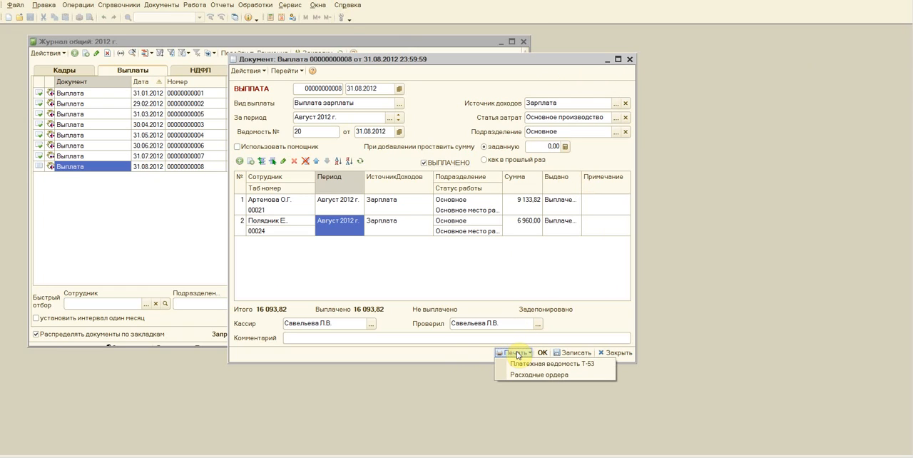
click(531, 374)
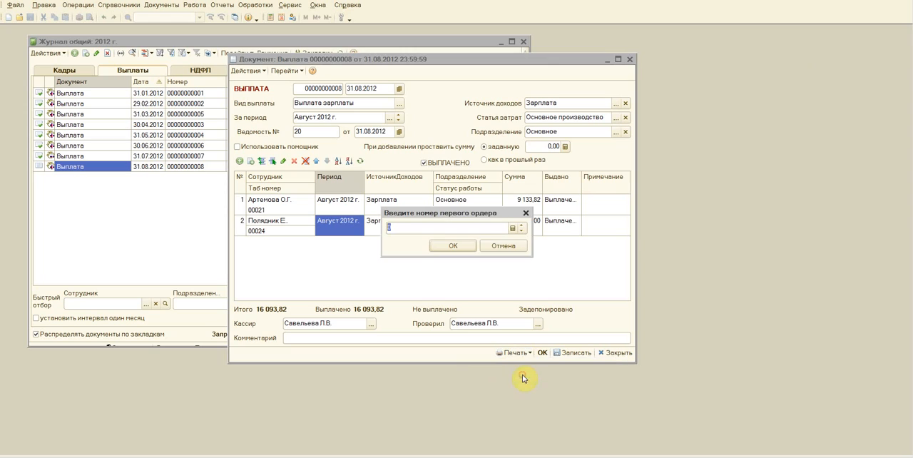
drag(452, 215, 426, 141)
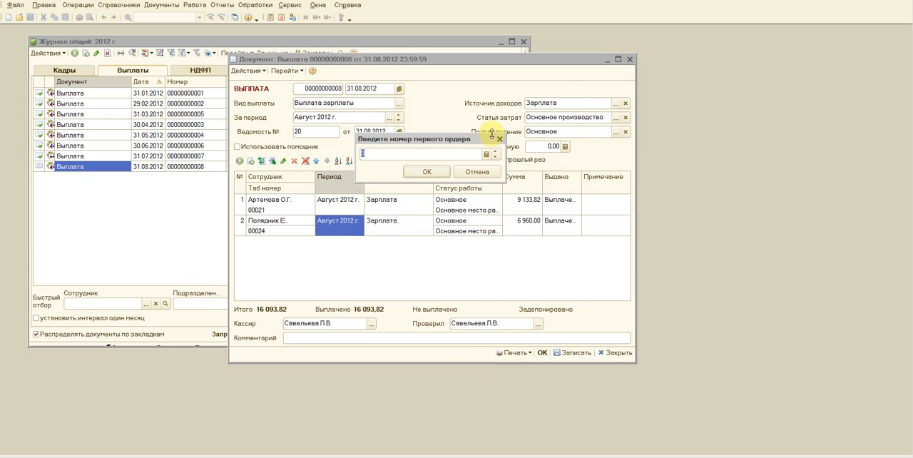
click(426, 176)
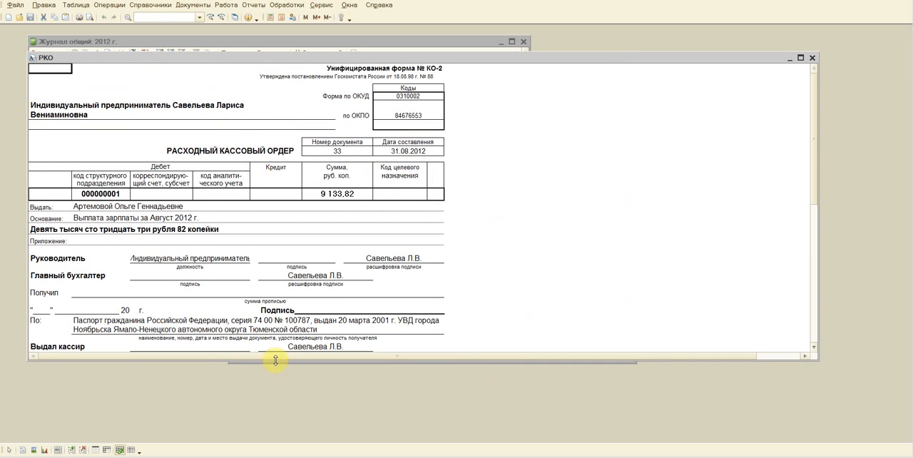
drag(276, 361, 260, 441)
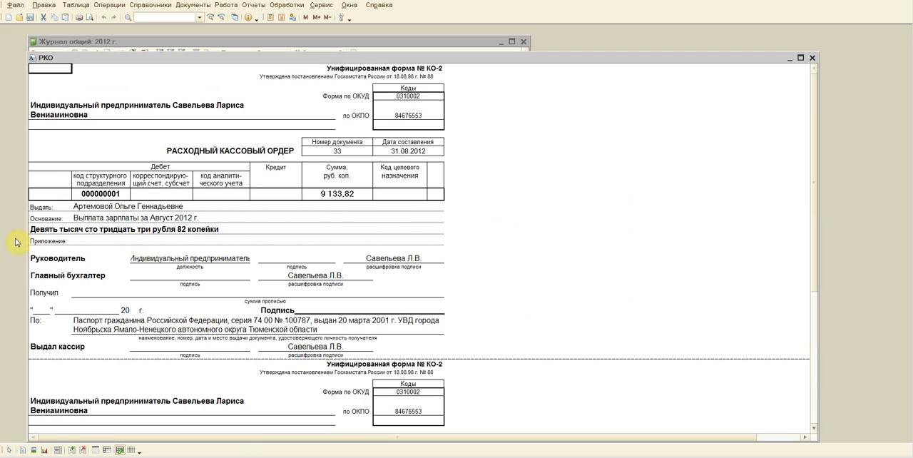
click(39, 227)
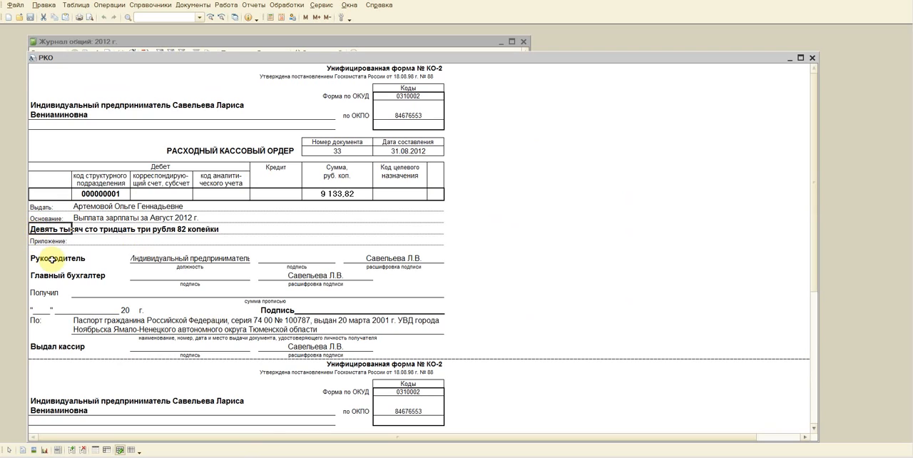
drag(72, 293, 434, 291)
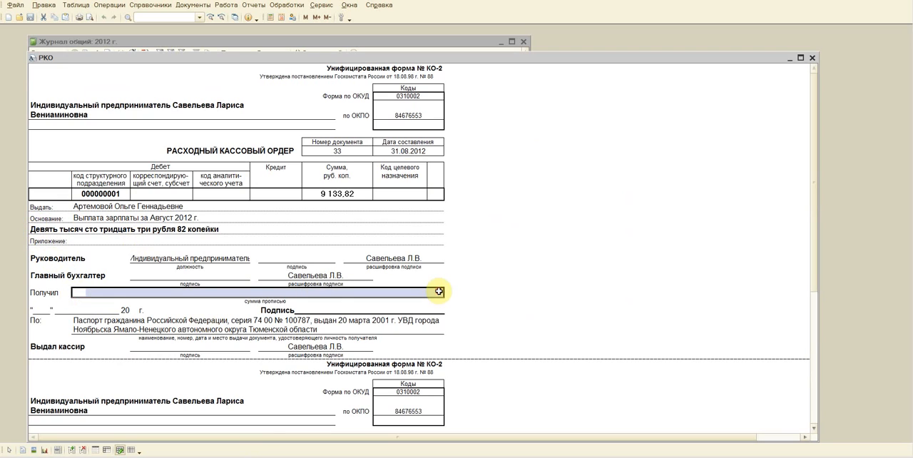
double_click(43, 230)
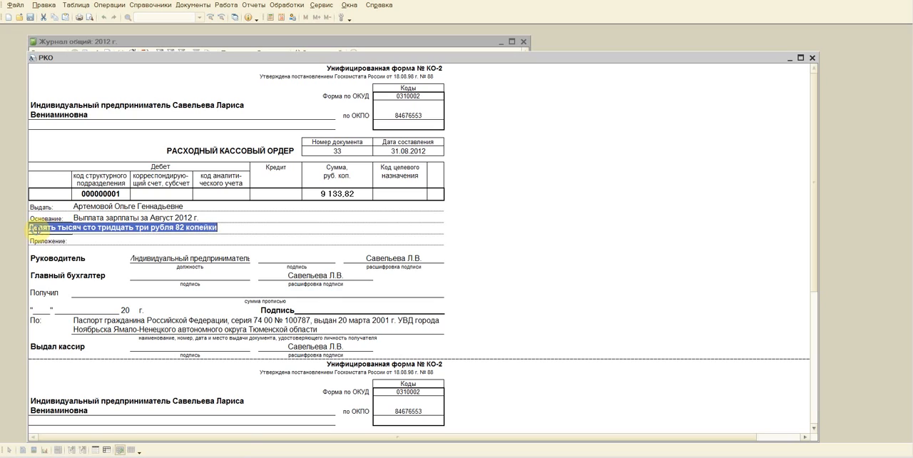
right_click(37, 232)
click(575, 238)
click(484, 250)
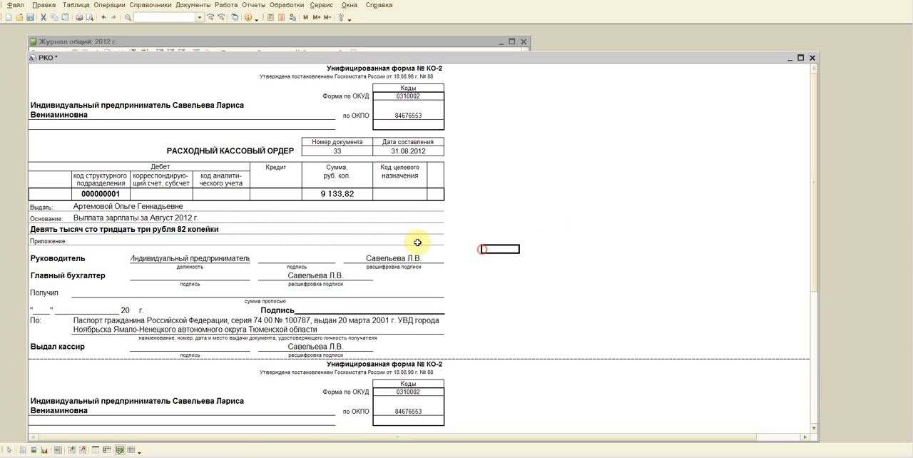
Step: Copy the sum in words from below the Основание line into the empty Получил line of cash order 33
double_click(32, 229)
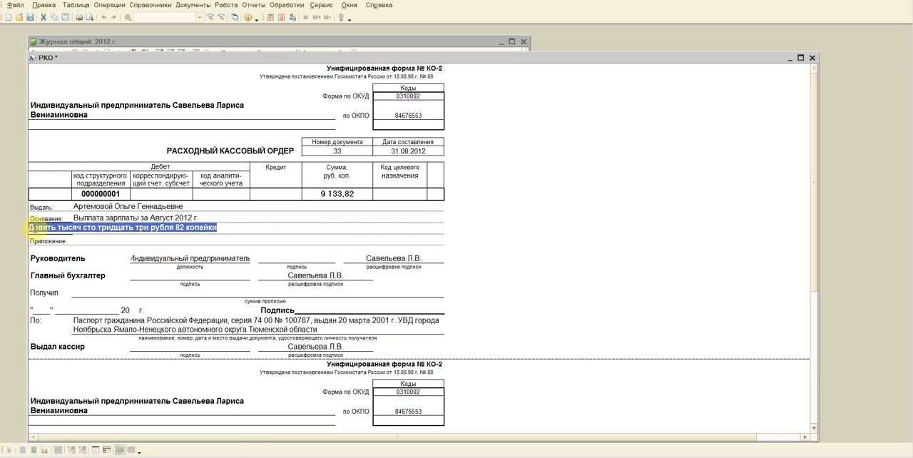
right_click(32, 228)
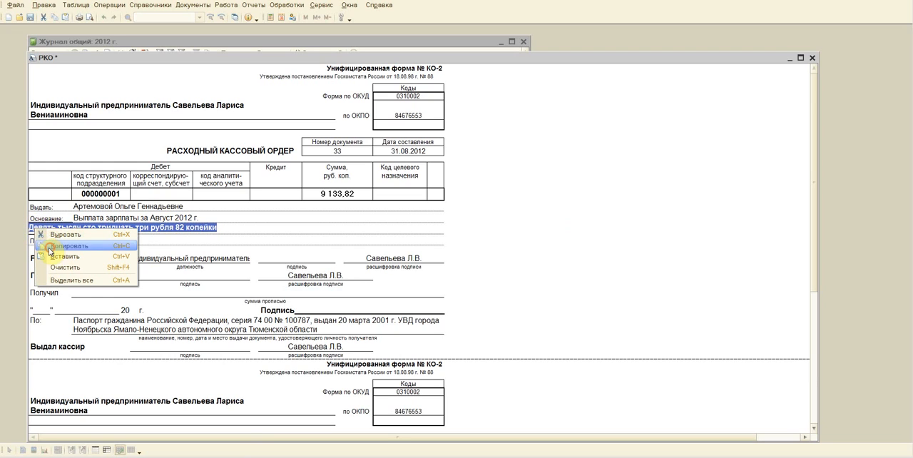
click(52, 245)
click(80, 292)
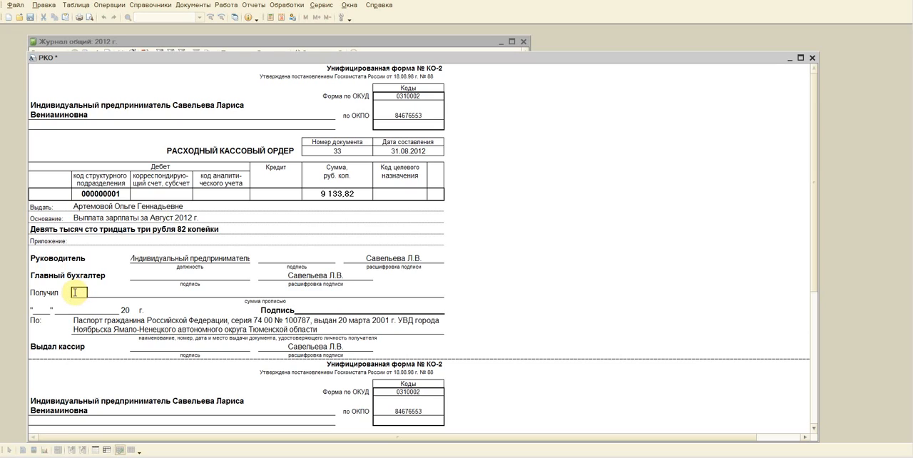
right_click(79, 292)
click(92, 319)
click(637, 302)
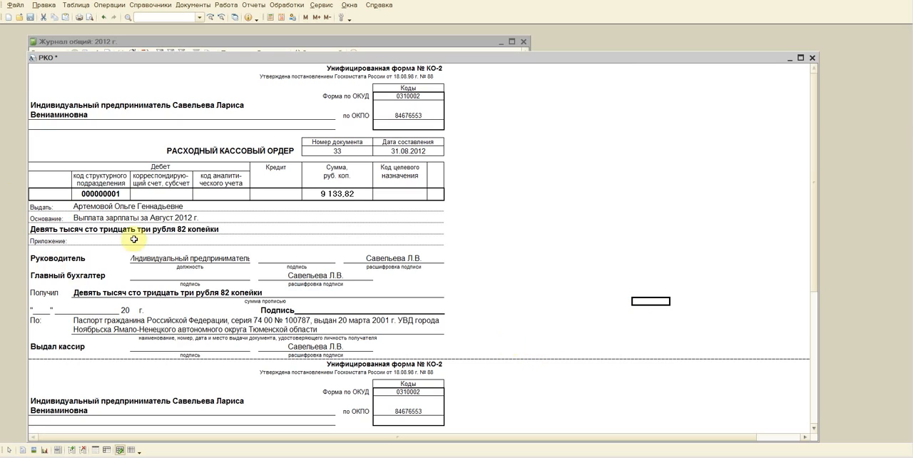
Step: Replace the Основание text of the cash order with "Выг"
click(126, 224)
text(Выг)
key(Return)
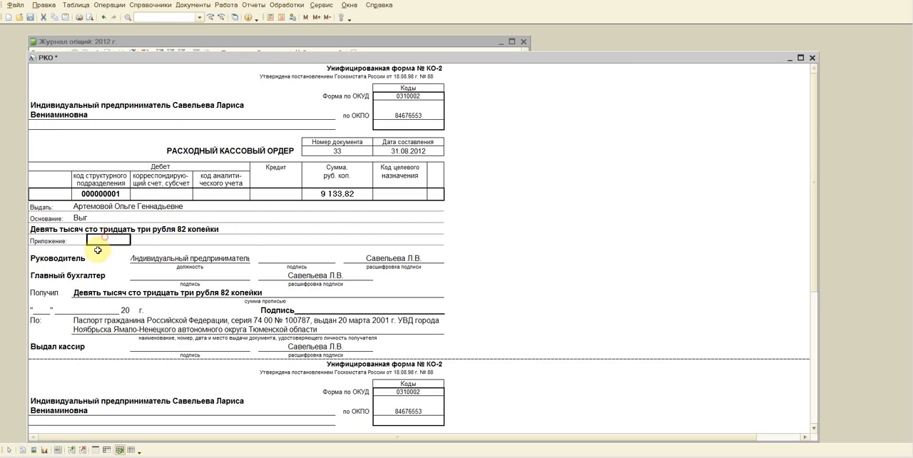
click(554, 207)
Step: Check the table view options, then turn the form's editing mode (Редактирование) off and back on
click(119, 329)
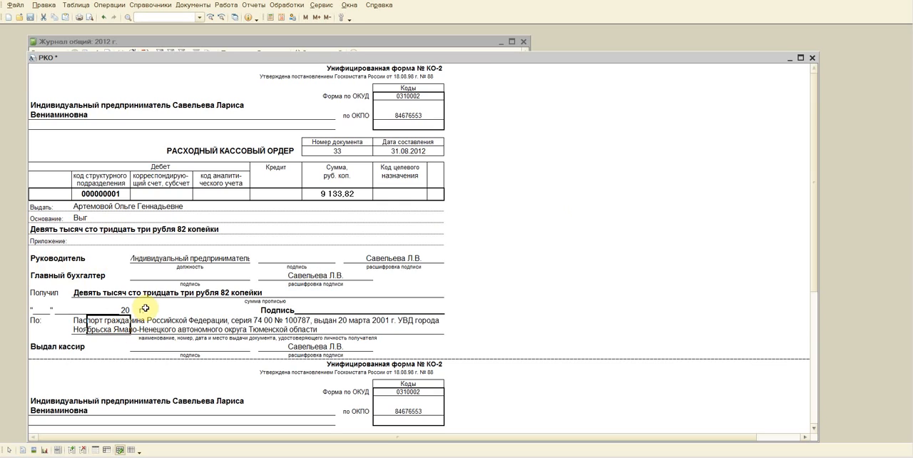
click(74, 5)
mouse_move(78, 16)
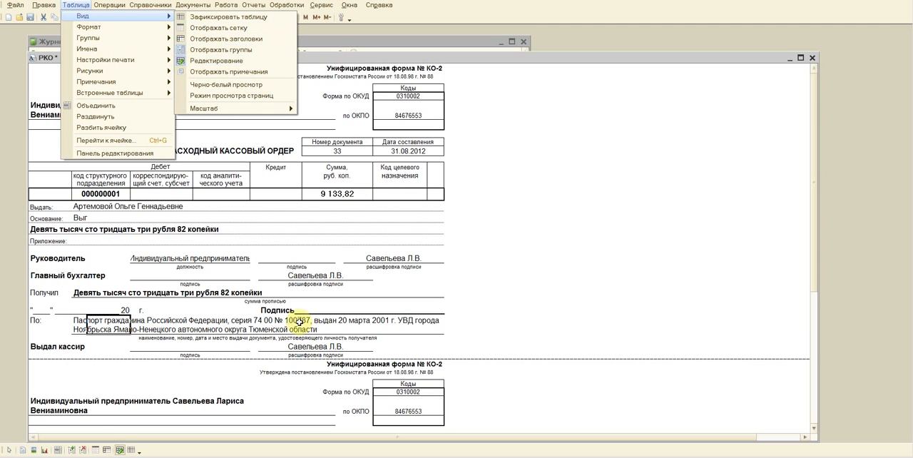
click(15, 427)
click(121, 451)
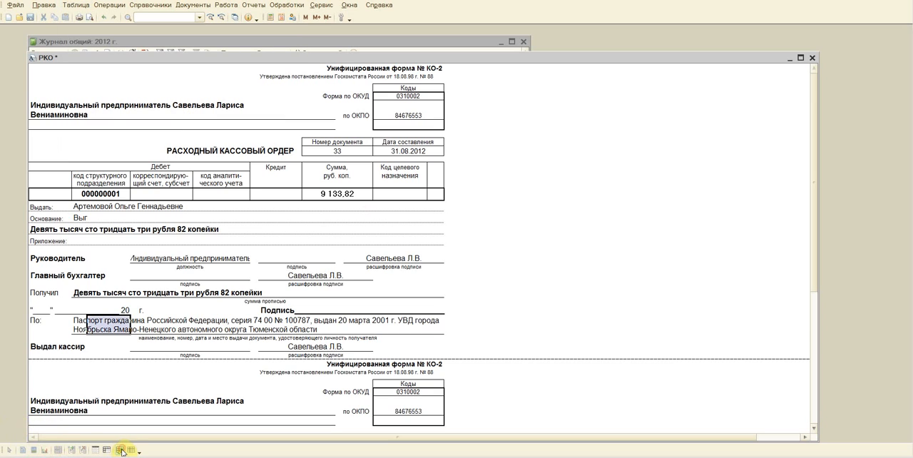
click(134, 326)
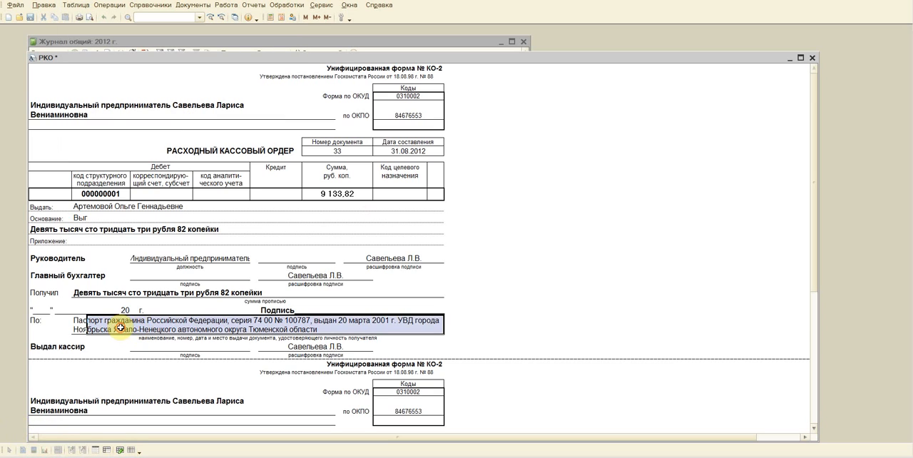
click(120, 450)
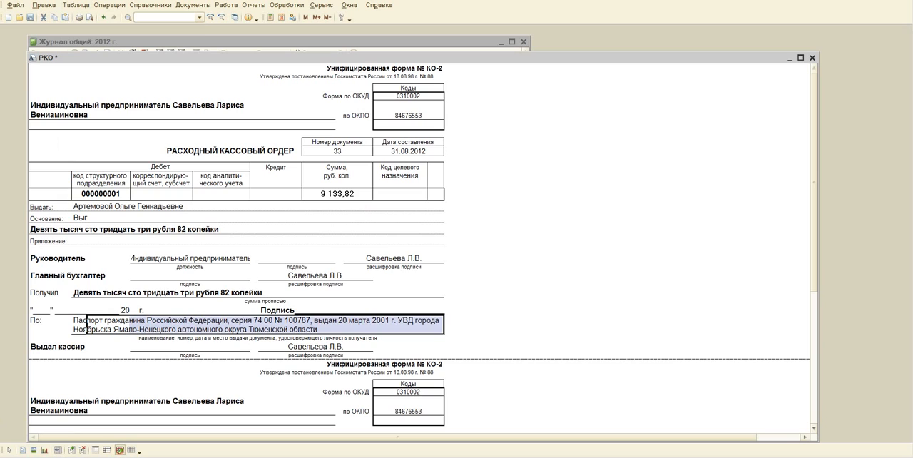
Step: Shorten the Получил text to "Дев" and undo that change
double_click(117, 289)
click(96, 302)
click(546, 275)
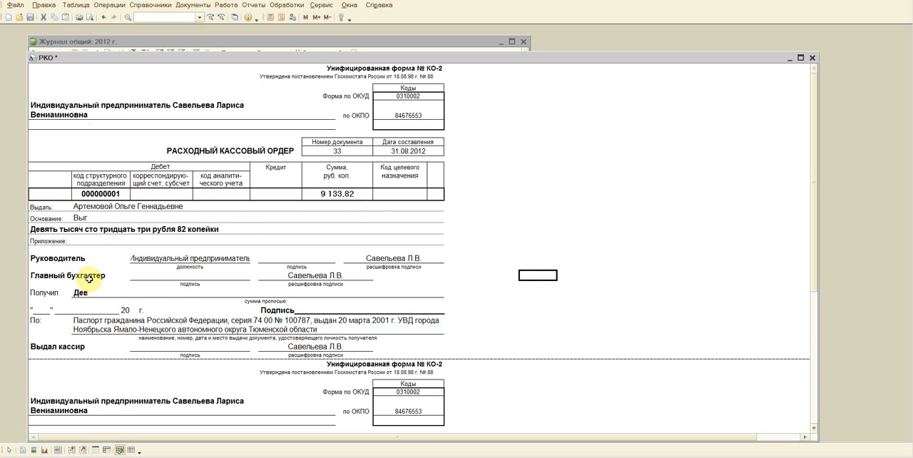
click(103, 17)
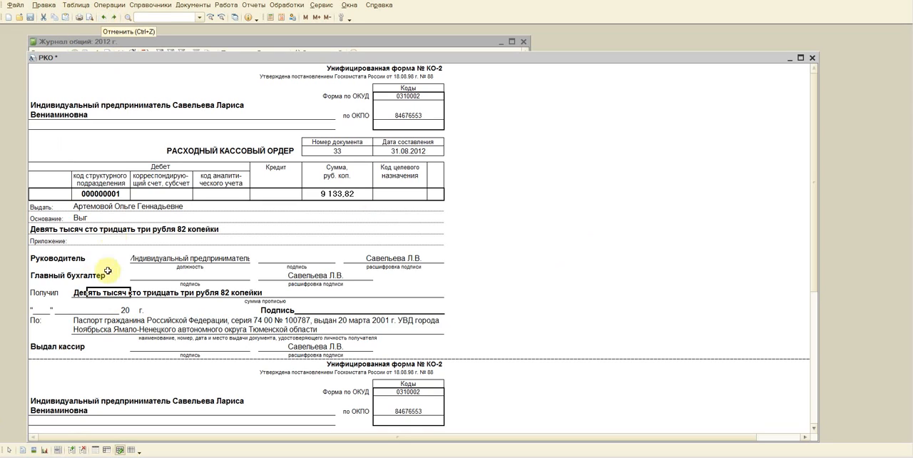
click(611, 308)
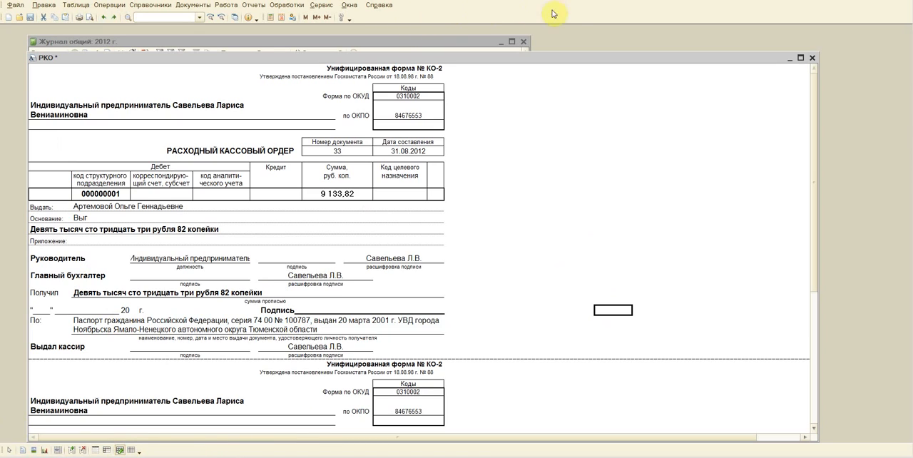
Step: Hide the Табличный документ toolbar
right_click(489, 11)
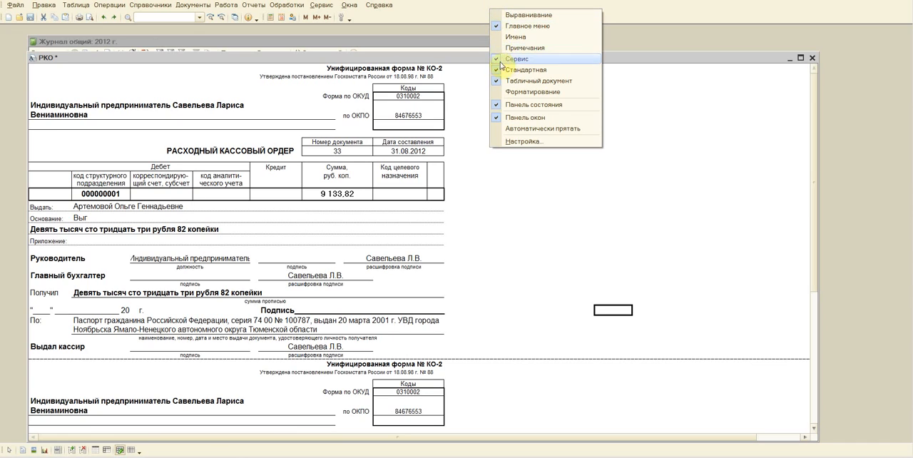
click(498, 83)
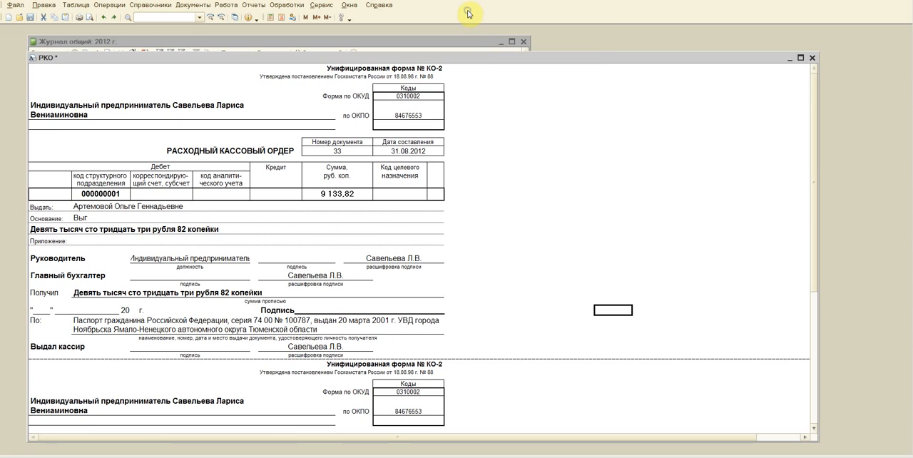
Step: Show the Табличный документ toolbar, hide it once, and show it again
right_click(488, 10)
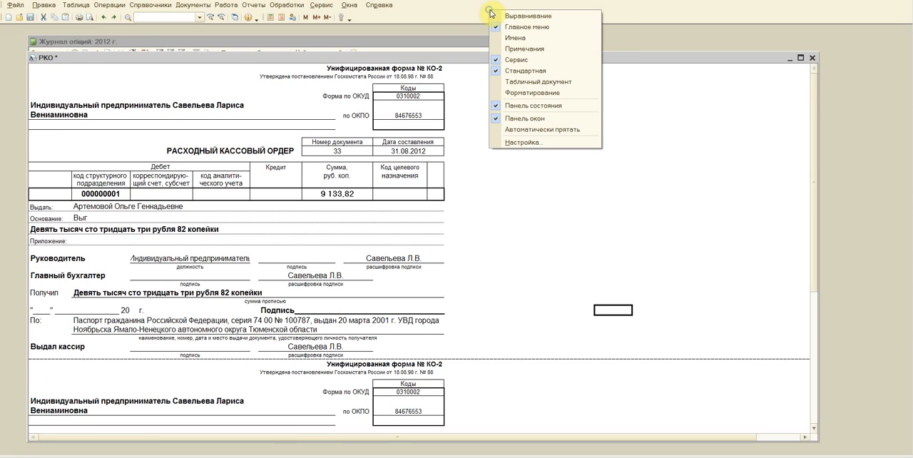
click(498, 84)
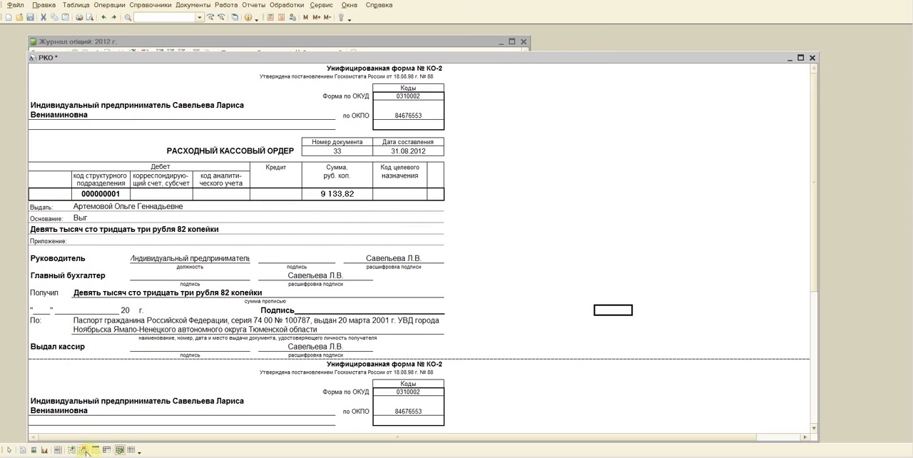
right_click(528, 10)
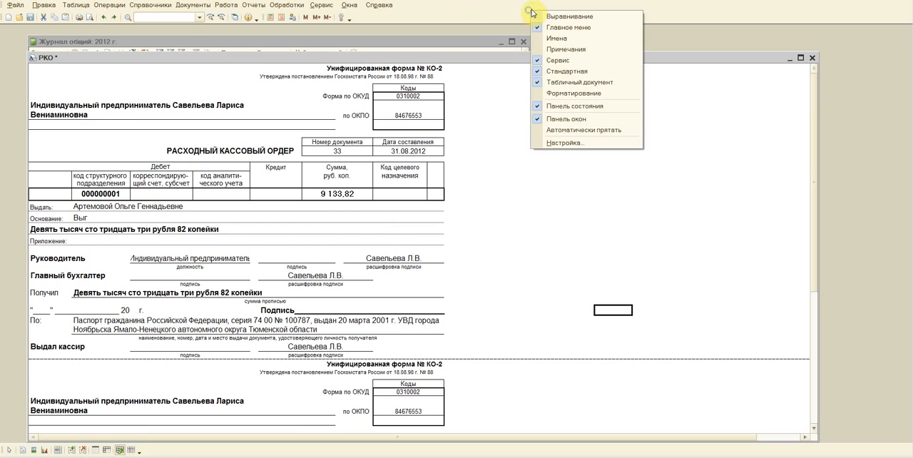
click(536, 83)
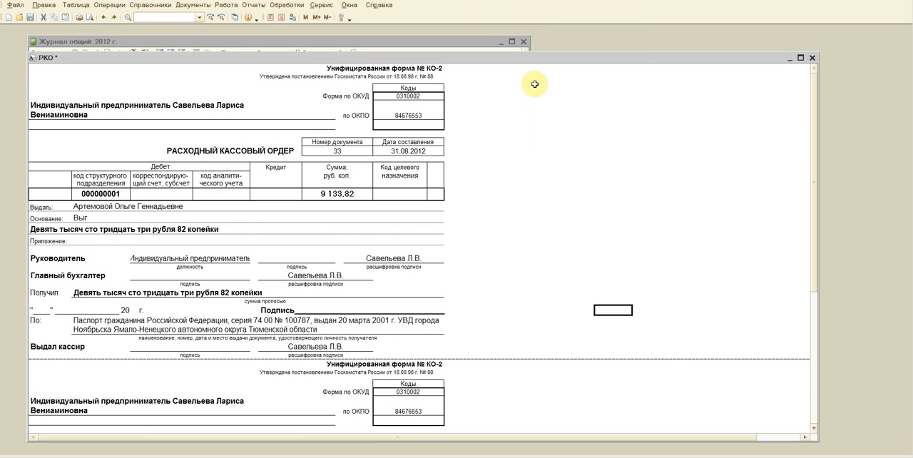
right_click(541, 10)
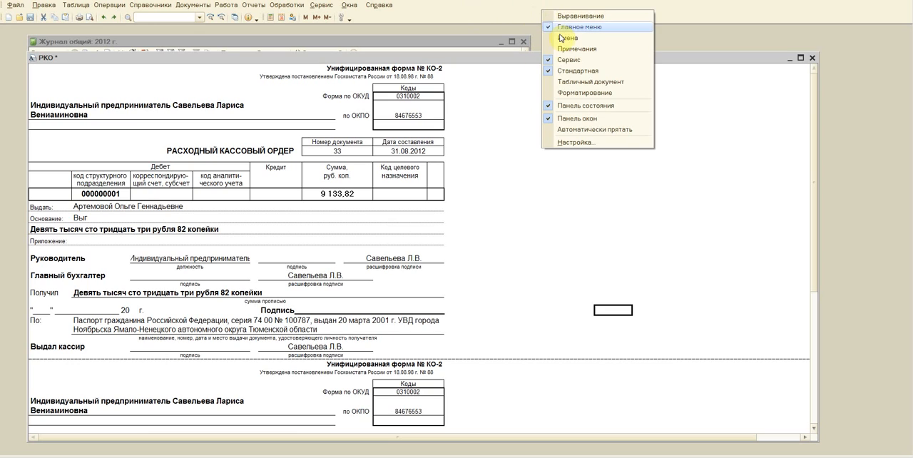
click(552, 84)
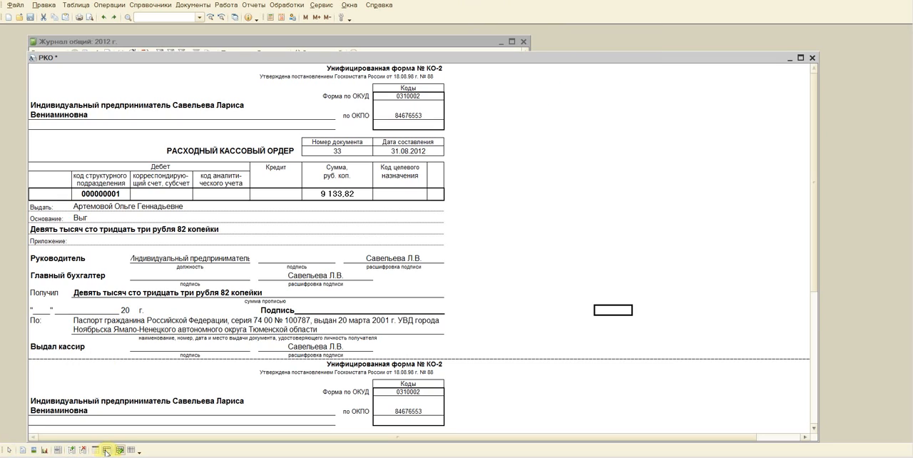
click(400, 283)
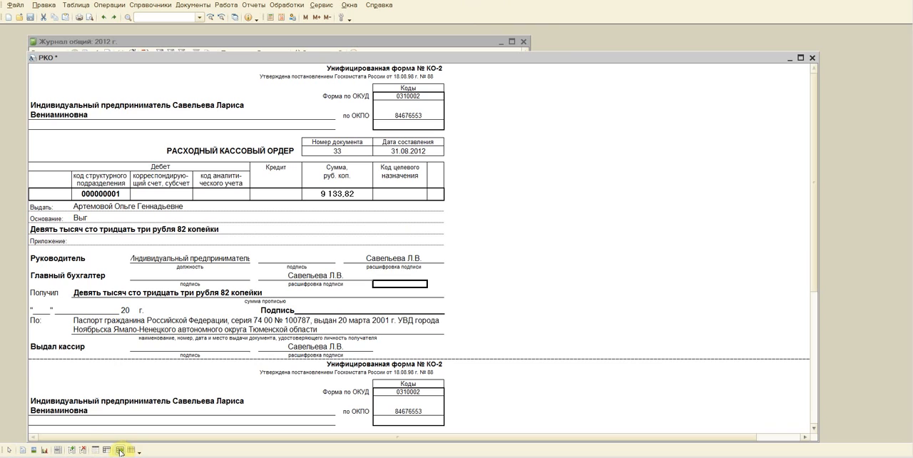
click(564, 264)
Step: Copy the amount in words of the 6 960,00 cash order into its empty Получил line
scroll(563, 268, down, 6)
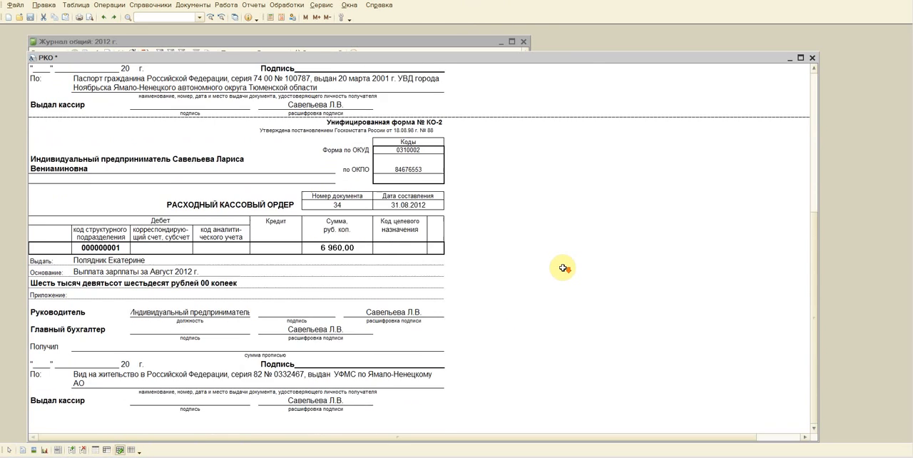
scroll(563, 268, down, 2)
click(32, 227)
right_click(35, 228)
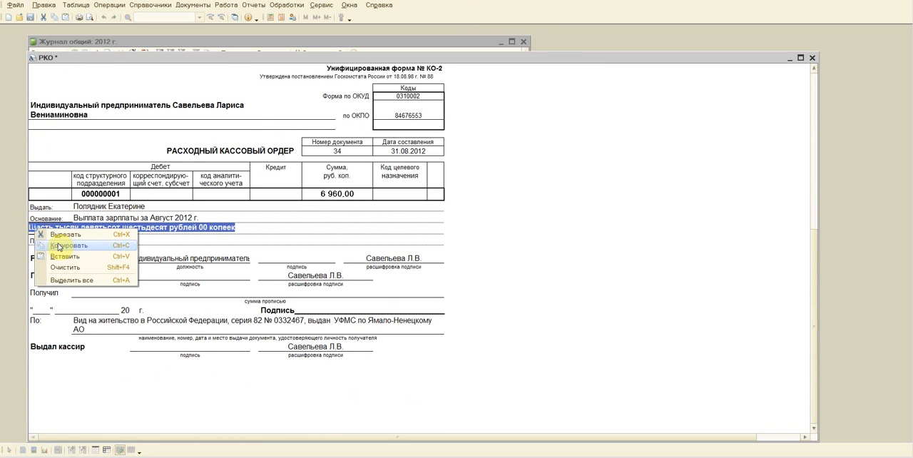
click(61, 246)
click(80, 292)
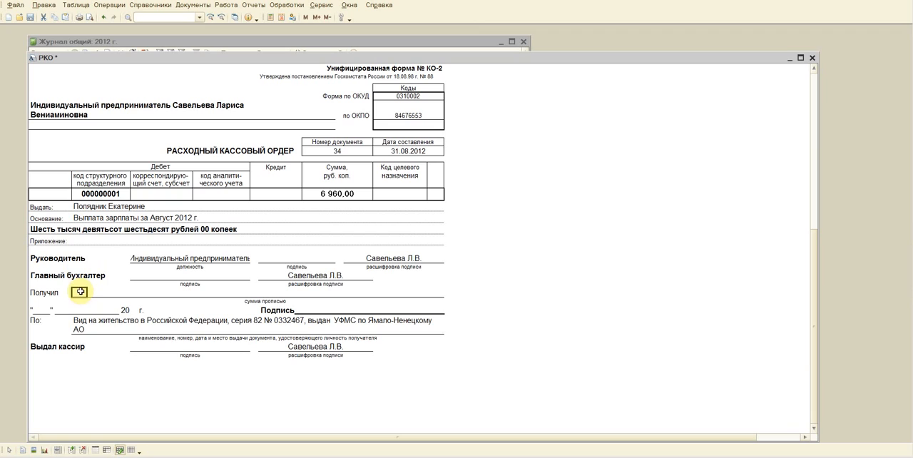
right_click(80, 292)
click(84, 321)
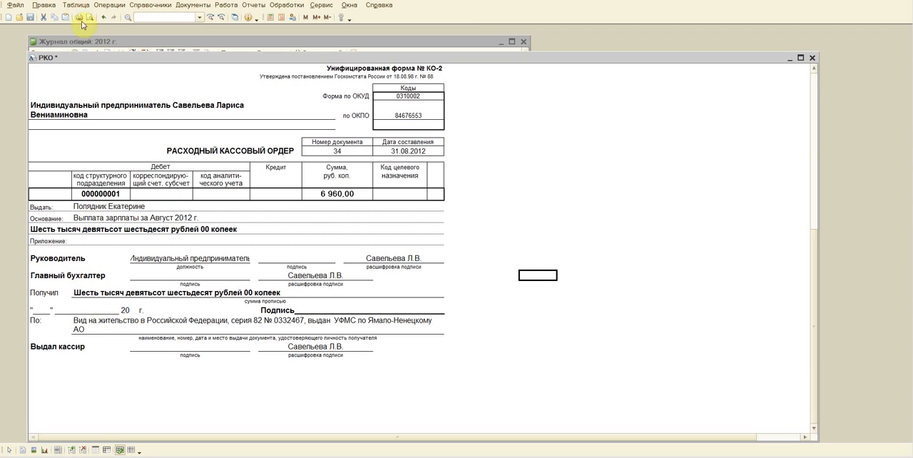
Step: Print all pages of the edited РКО cash orders on the HP LaserJet 3050 Series PCL 6 printer
scroll(160, 234, up, 5)
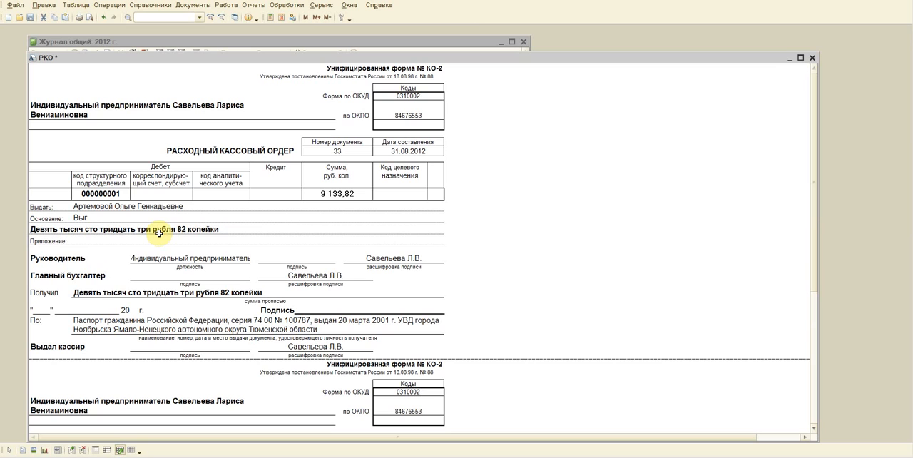
click(83, 21)
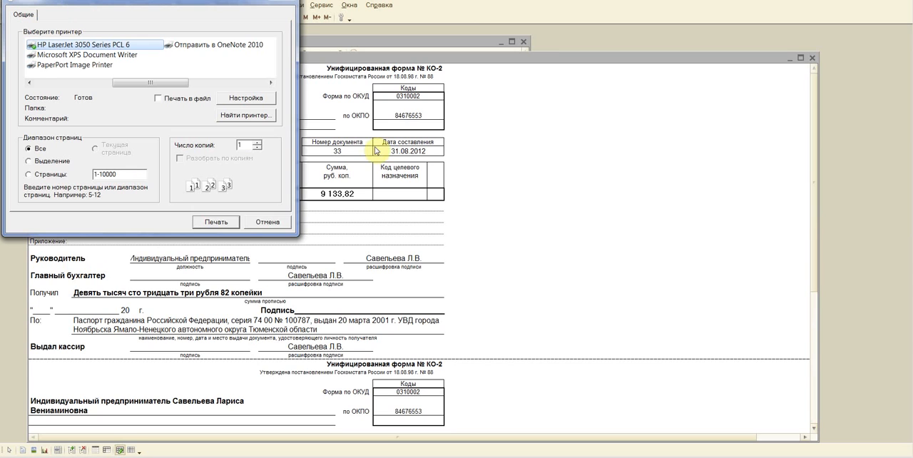
click(216, 223)
scroll(219, 218, down, 3)
click(219, 219)
scroll(225, 242, down, 5)
scroll(226, 249, up, 8)
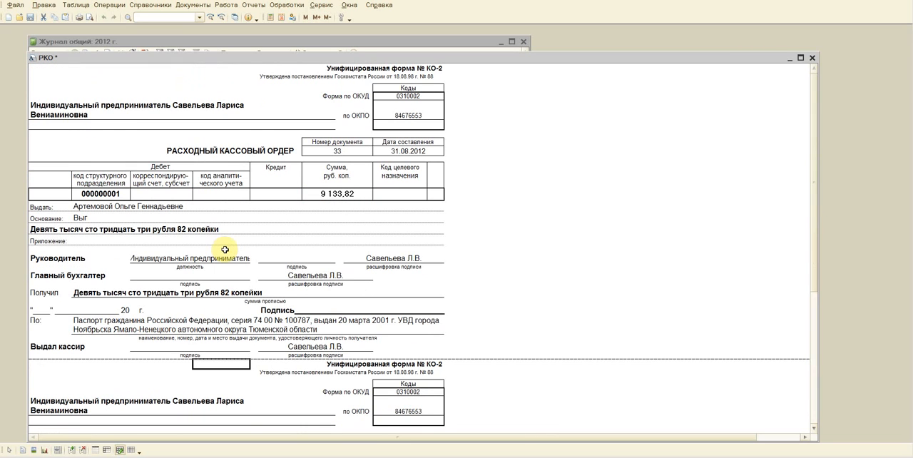
Step: Close the РКО print form, then save and close the August 2012 Выплата document
drag(322, 308, 408, 301)
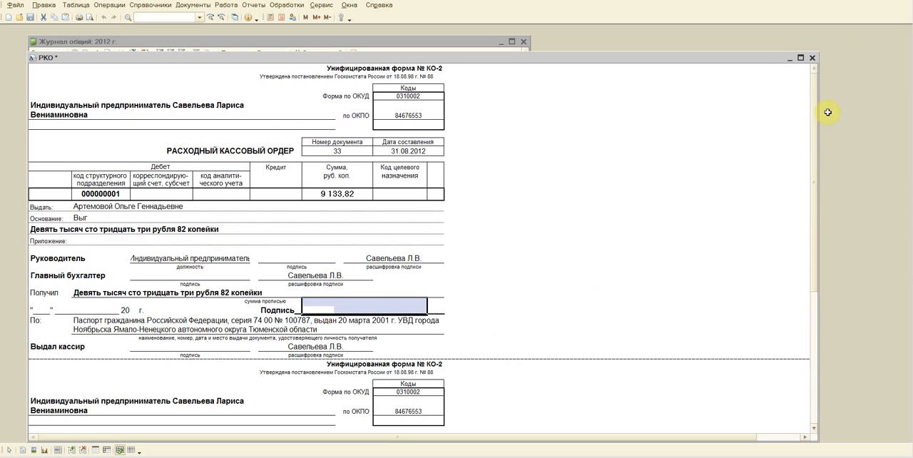
click(813, 60)
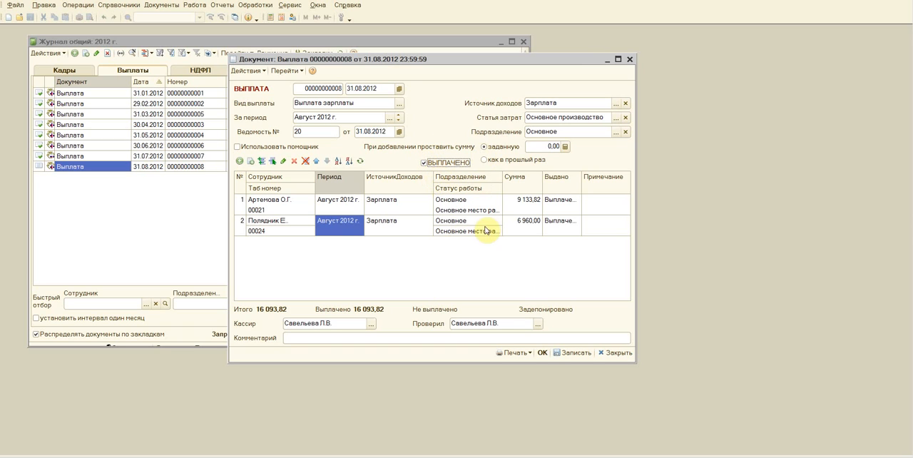
click(544, 353)
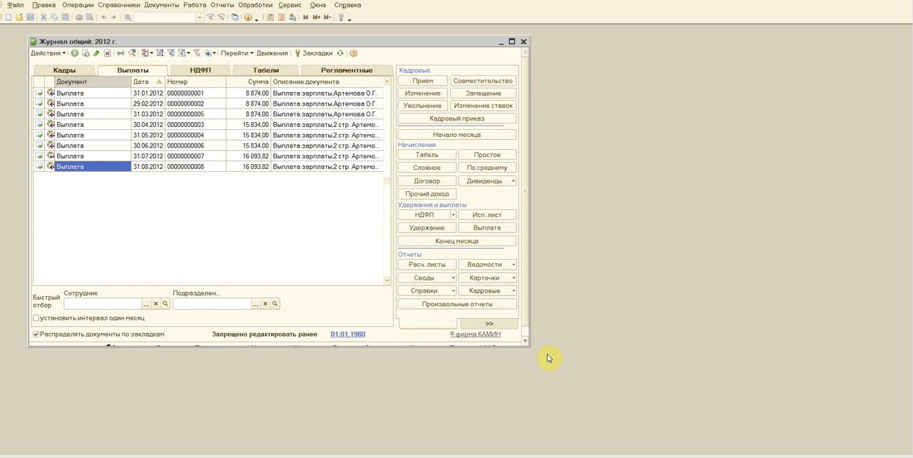
Step: Create a Конец месяца document for August 2012 by copying July's, calculate the insurance contributions and save it
click(343, 71)
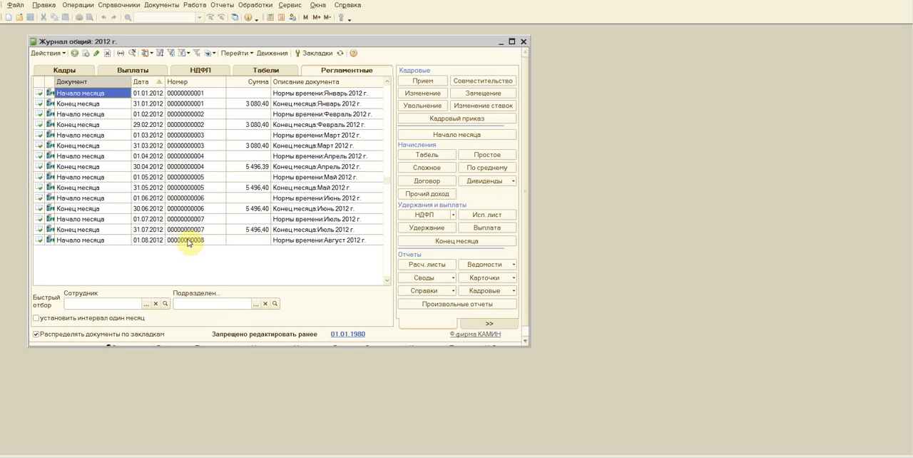
click(80, 230)
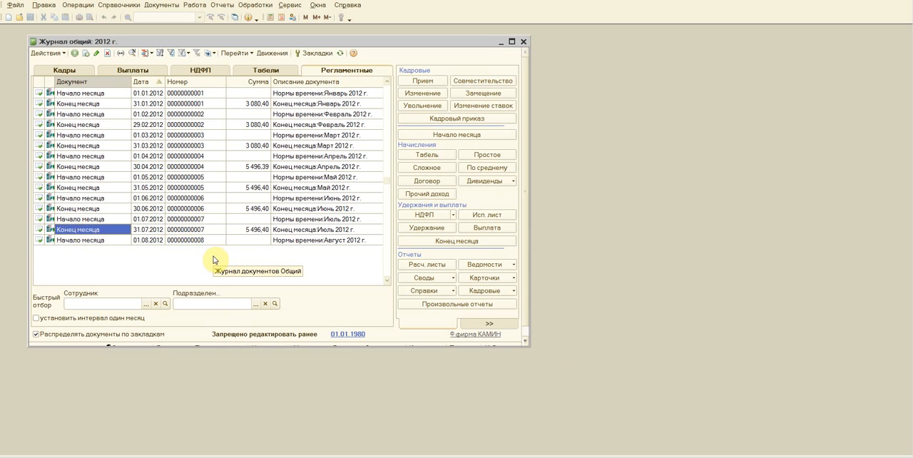
key(F9)
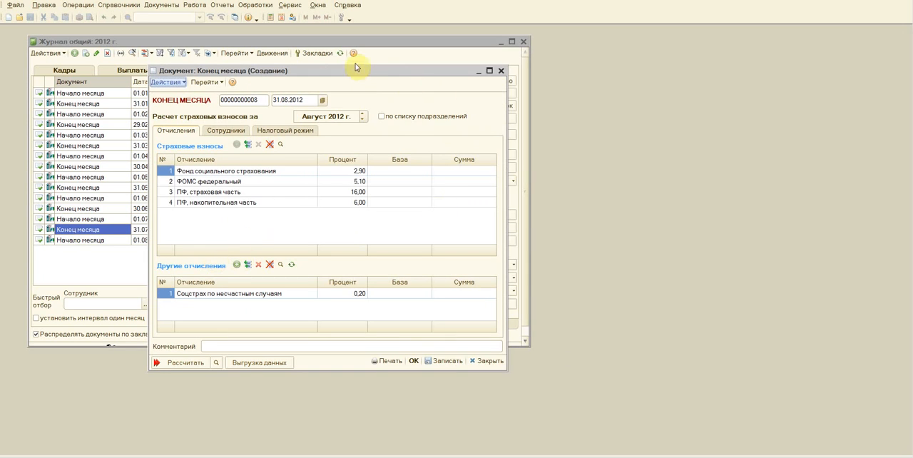
drag(357, 71, 297, 53)
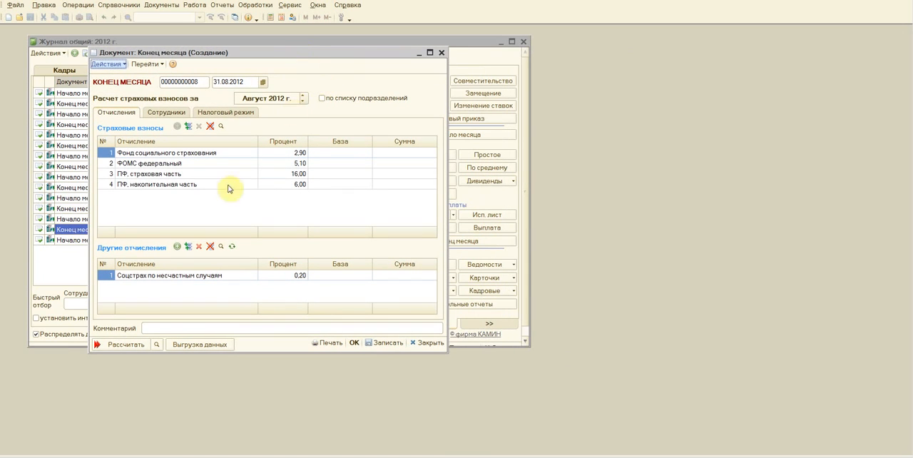
click(108, 344)
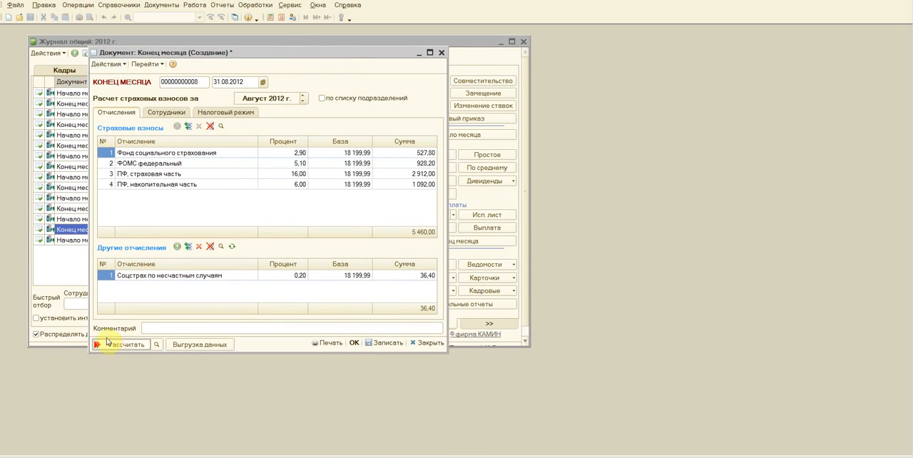
click(354, 344)
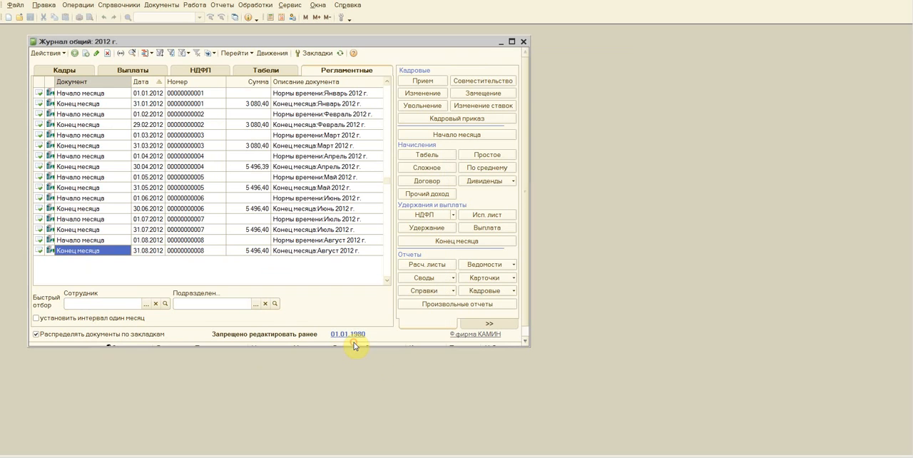
Step: Reopen the August Конец месяца document, generate its Свод отчислений и налогов report and print all pages
double_click(78, 251)
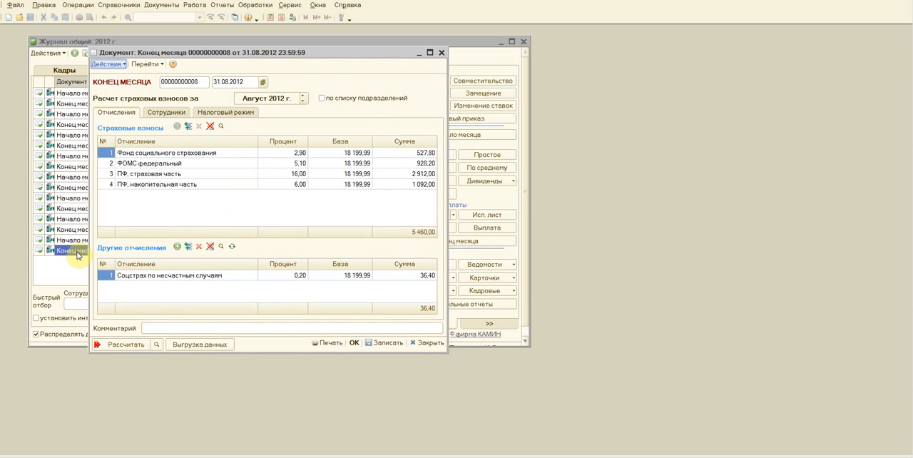
click(330, 343)
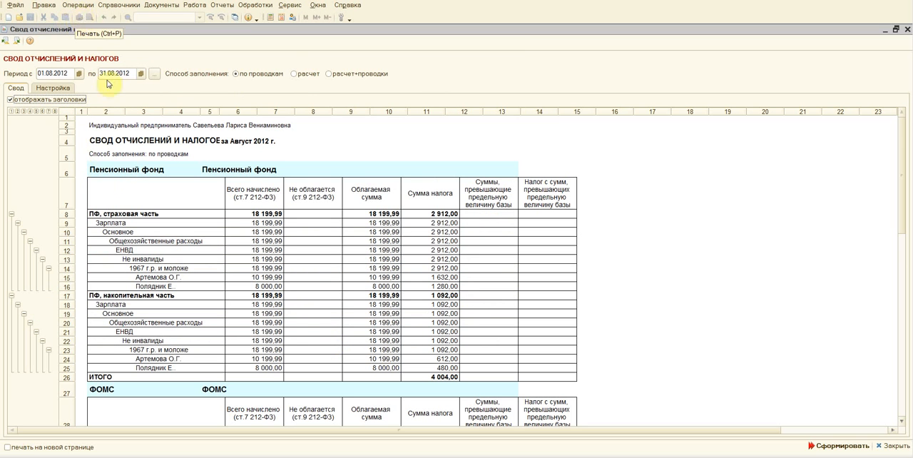
click(315, 154)
click(239, 198)
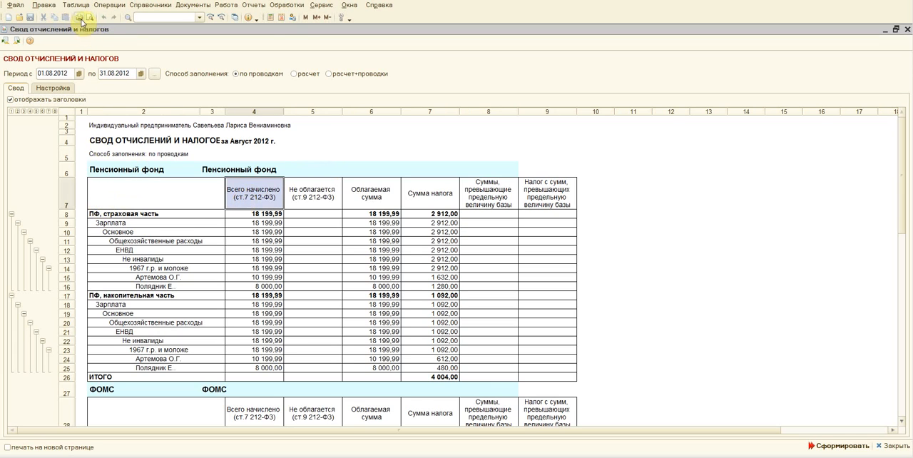
click(79, 17)
click(216, 220)
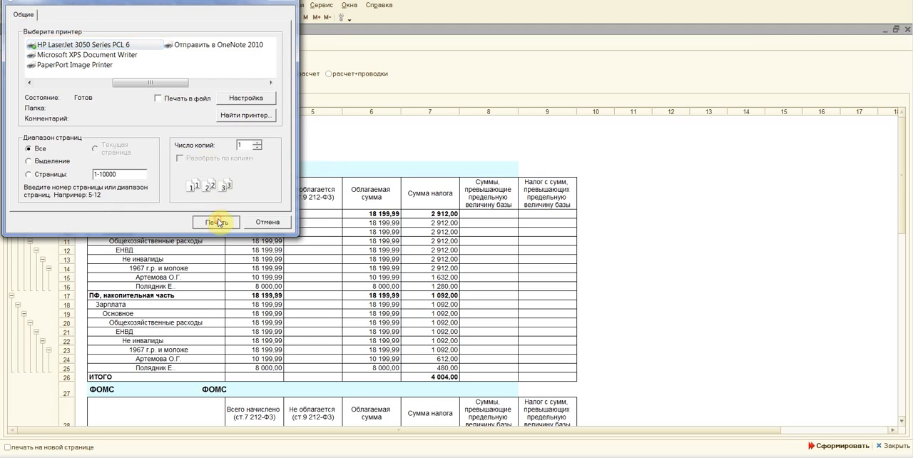
Step: Look through the Свод отчислений и налогов report, then close it and the August Конец месяца document
click(133, 169)
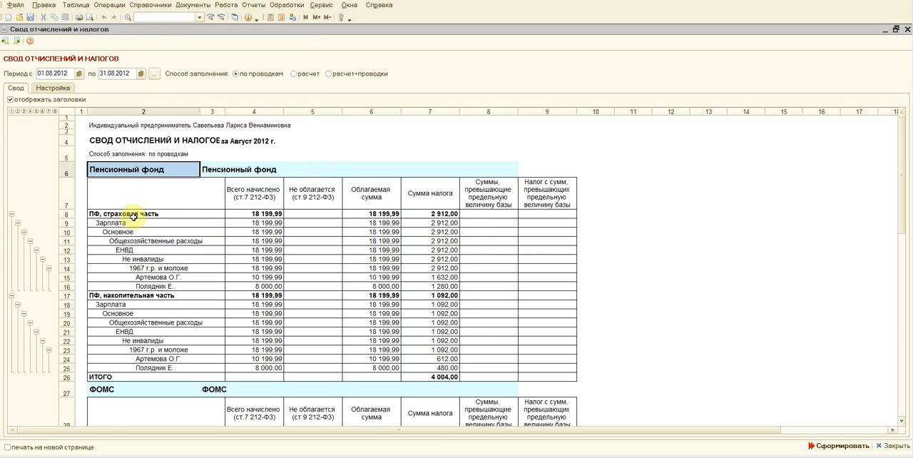
scroll(132, 216, down, 20)
scroll(133, 215, up, 20)
click(909, 30)
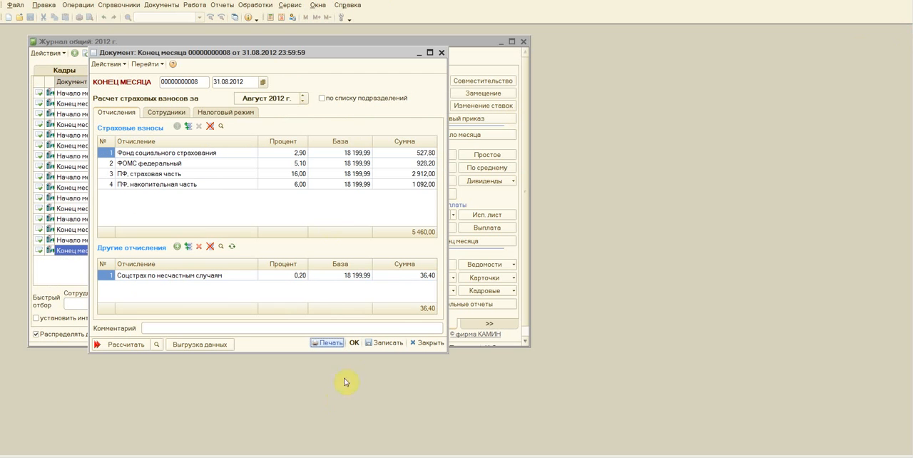
click(355, 343)
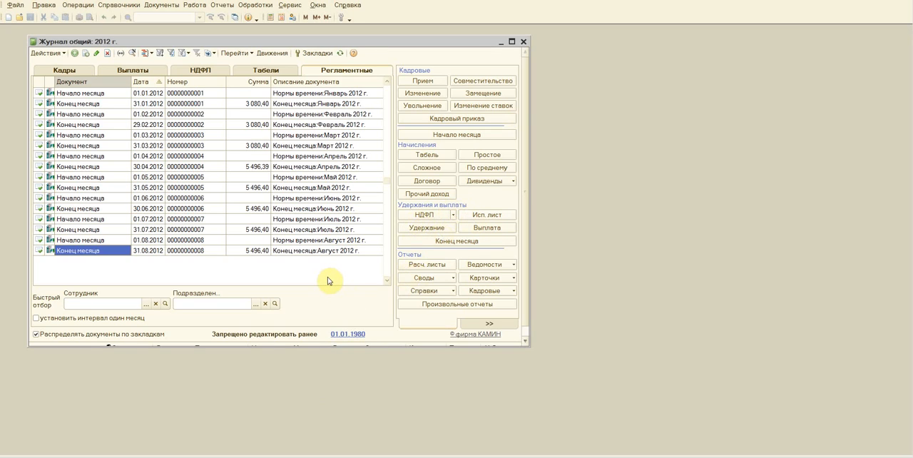
Step: Open the Расчетные листки report and set its period start date to 01.08.2012
click(416, 267)
drag(336, 39, 348, 104)
click(305, 142)
click(333, 167)
click(332, 167)
click(332, 167)
click(332, 167)
click(332, 167)
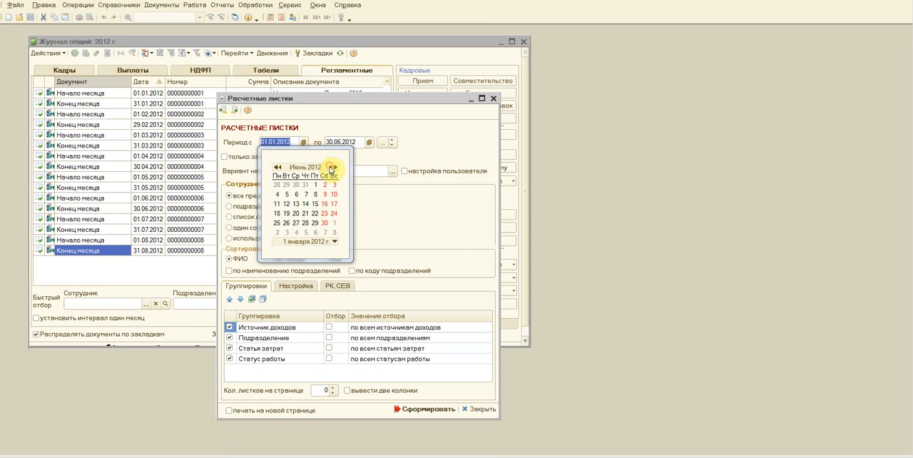
click(333, 167)
click(332, 167)
click(296, 185)
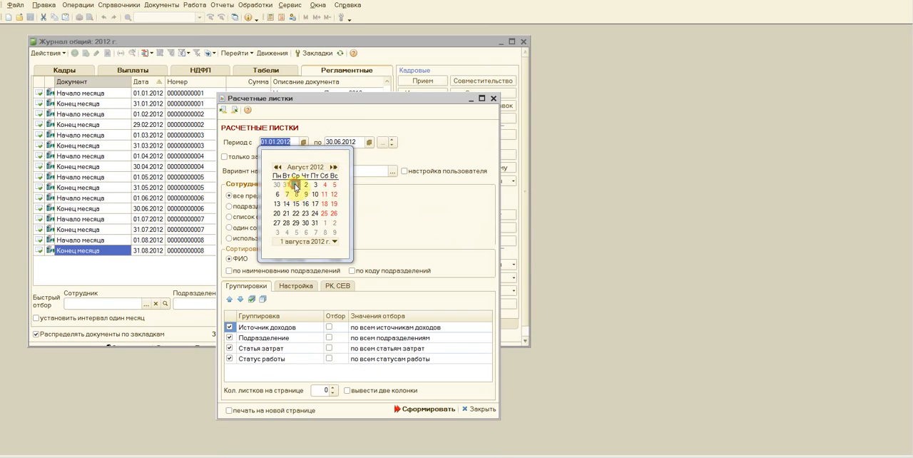
Step: Set the payslip period's end date to 31.08.2012 and generate the payslips
click(420, 253)
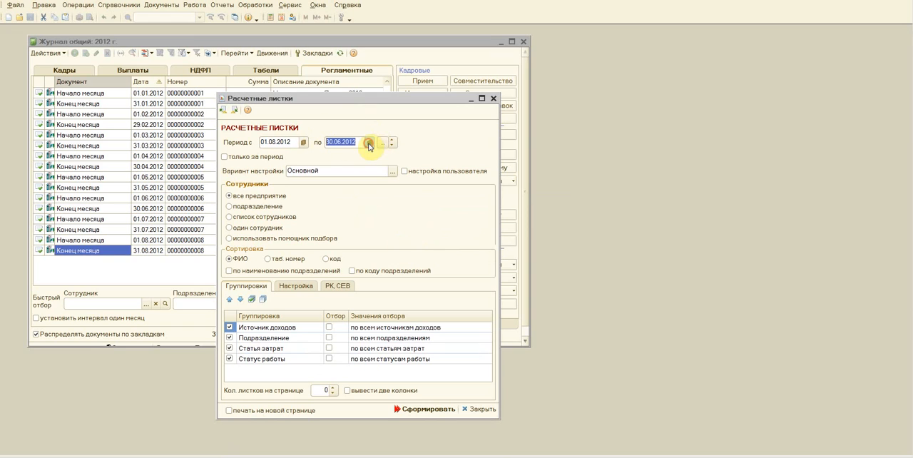
click(369, 142)
click(397, 167)
click(397, 167)
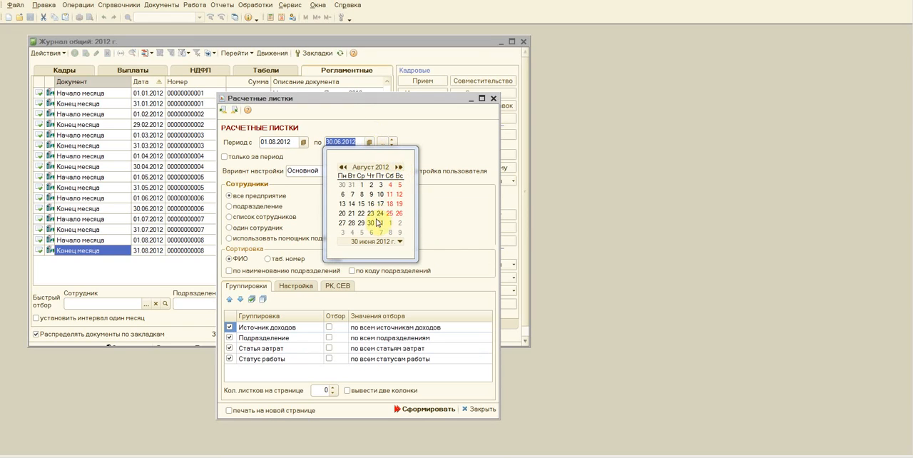
click(379, 223)
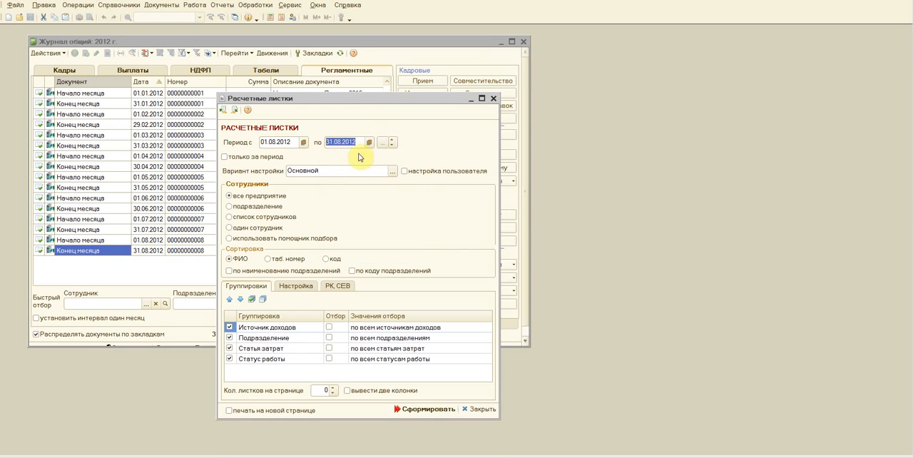
click(411, 411)
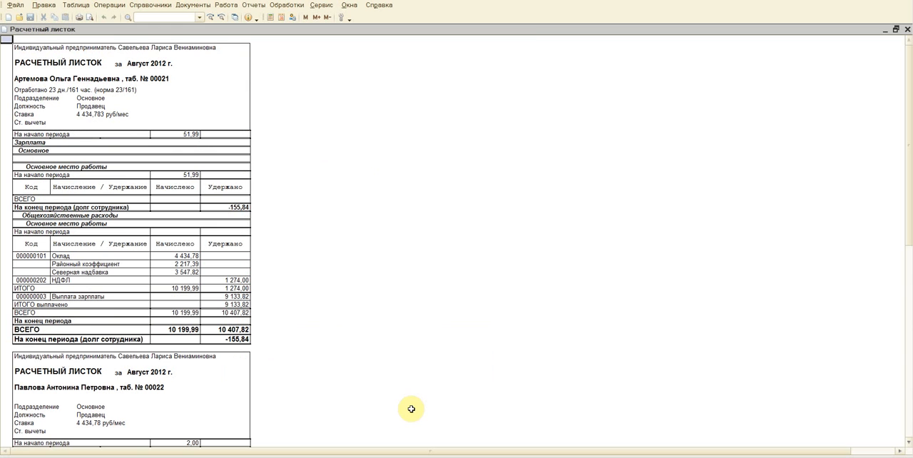
Step: Check the generated August payslips and print all their pages
scroll(93, 194, down, 20)
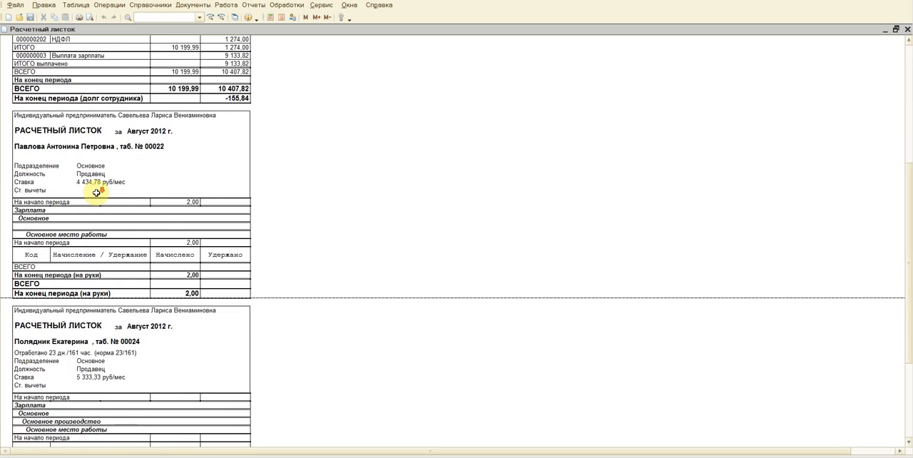
scroll(96, 193, up, 20)
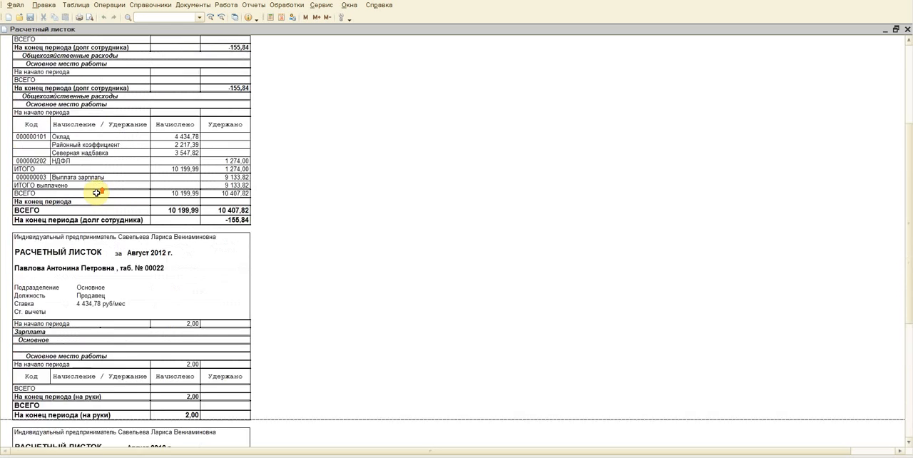
click(77, 21)
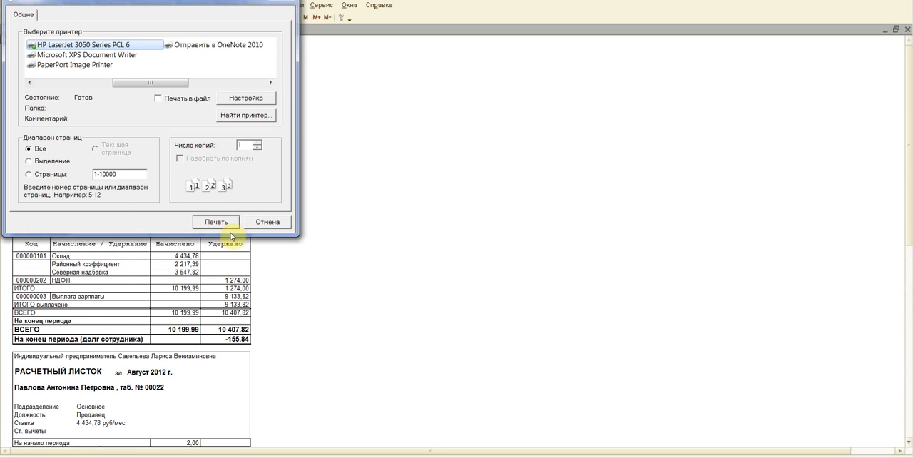
click(235, 219)
Step: Look through the employees' August payslips, then close the printed form and the Расчетные листки report
click(381, 244)
scroll(381, 244, down, 5)
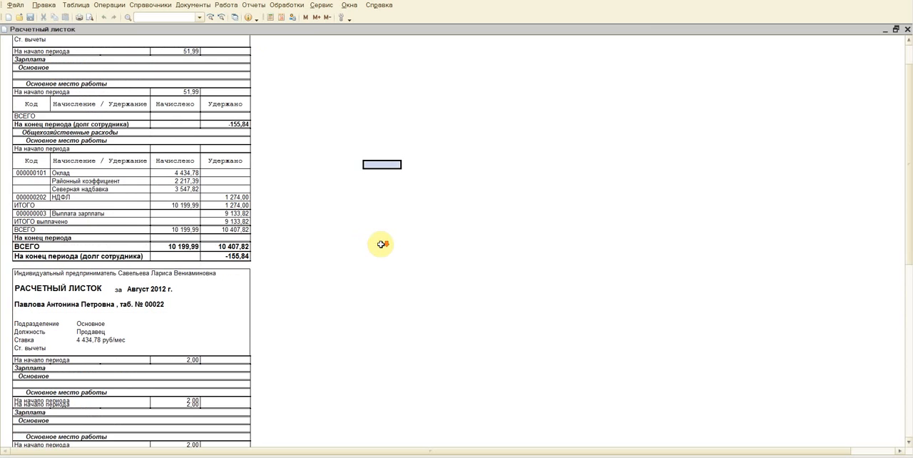
scroll(381, 244, down, 3)
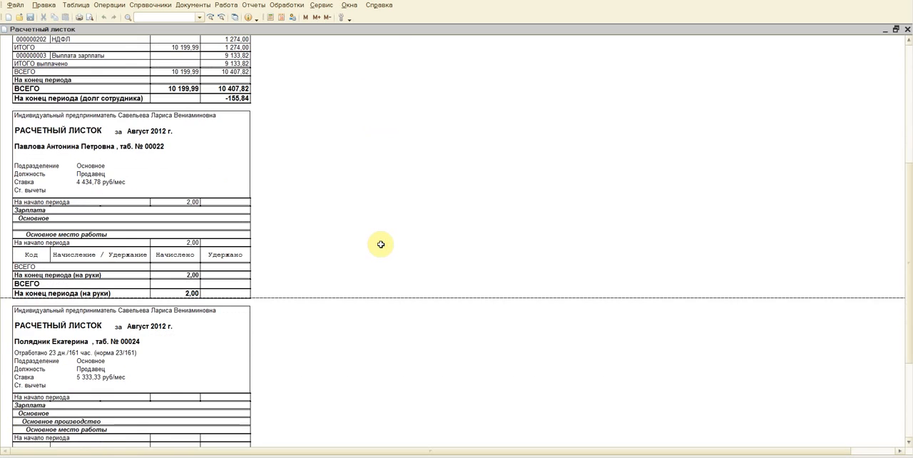
scroll(381, 244, down, 9)
scroll(381, 244, up, 18)
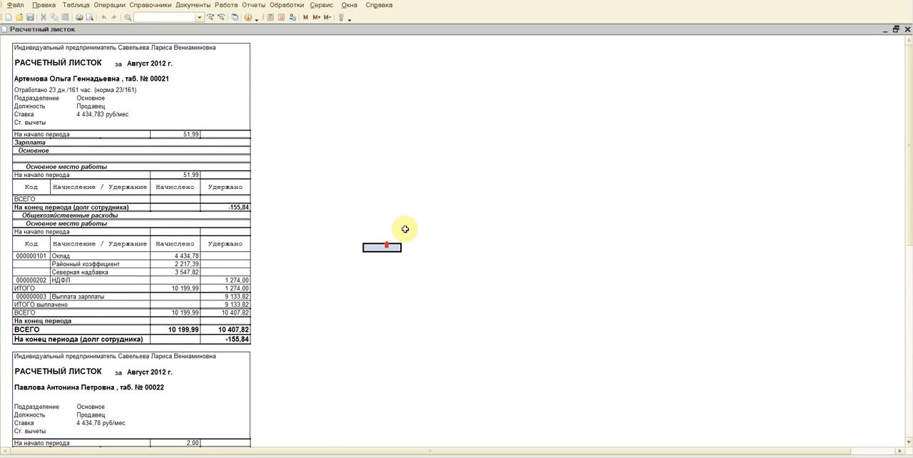
click(908, 31)
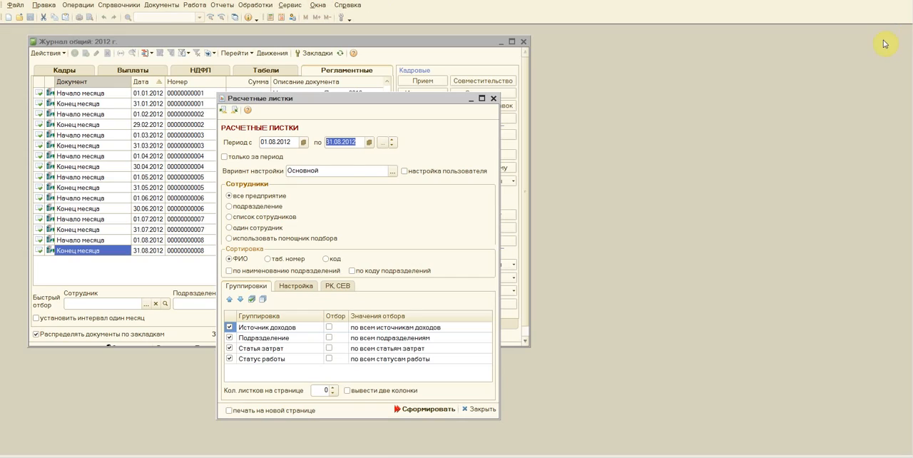
click(478, 409)
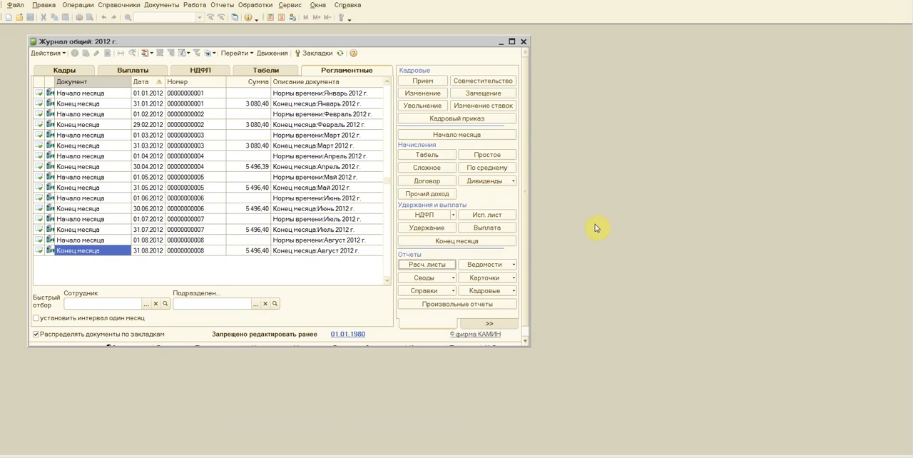
click(513, 264)
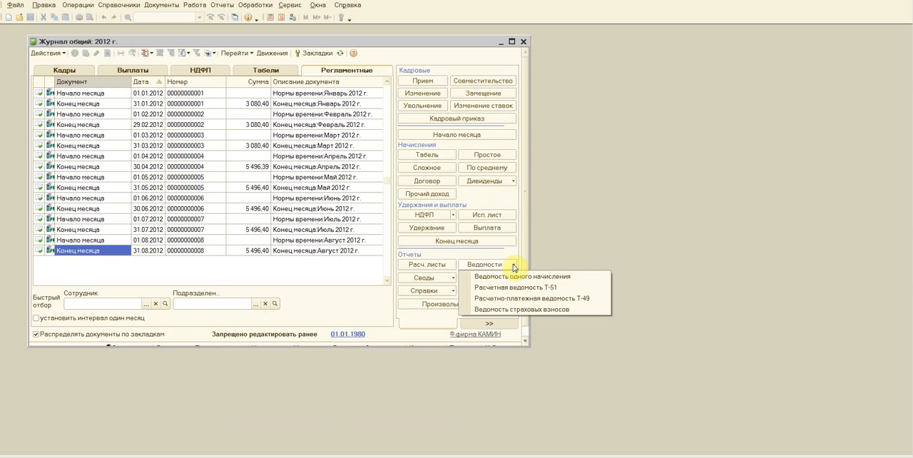
click(601, 233)
Step: Generate the Личная карточка форма Т-2 for the employee hired on 01.04.2012
click(513, 278)
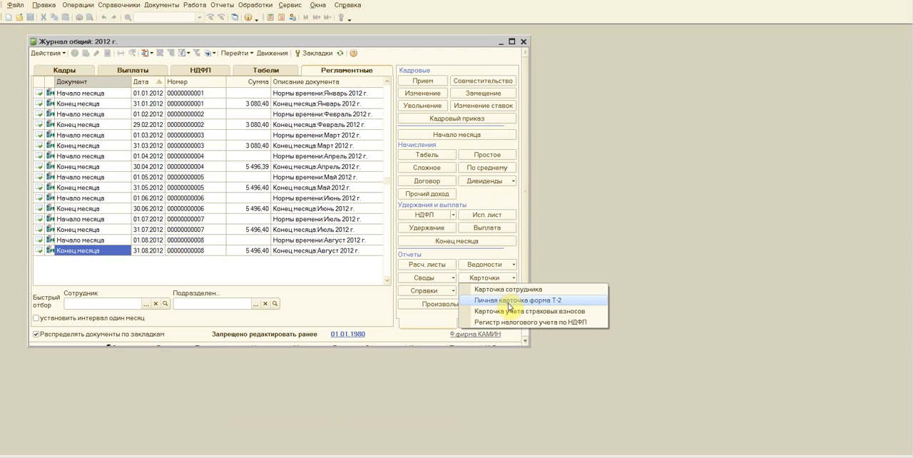
click(509, 301)
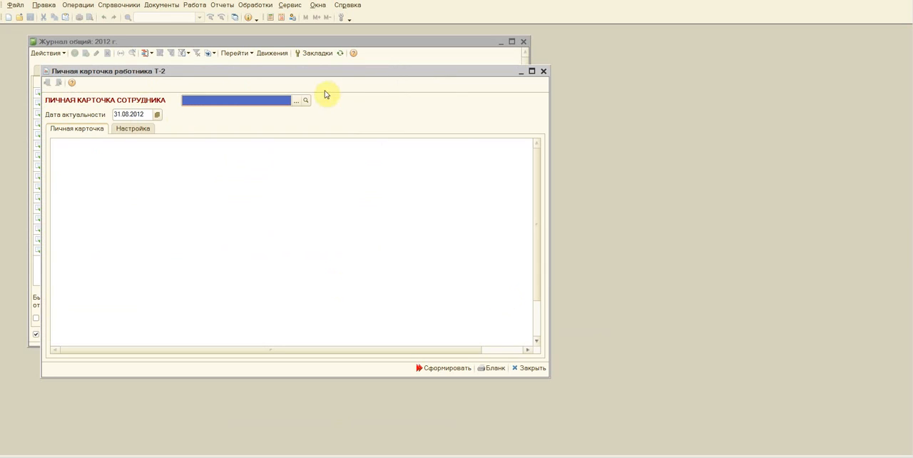
click(297, 102)
double_click(215, 150)
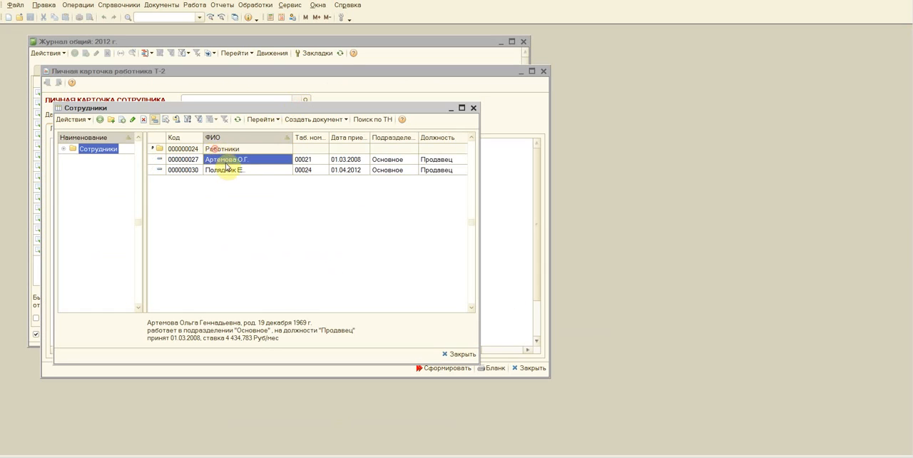
double_click(225, 170)
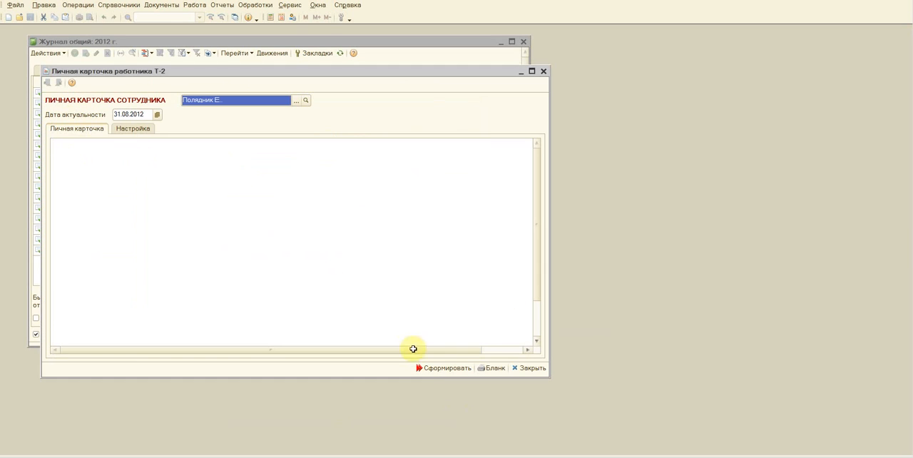
click(456, 370)
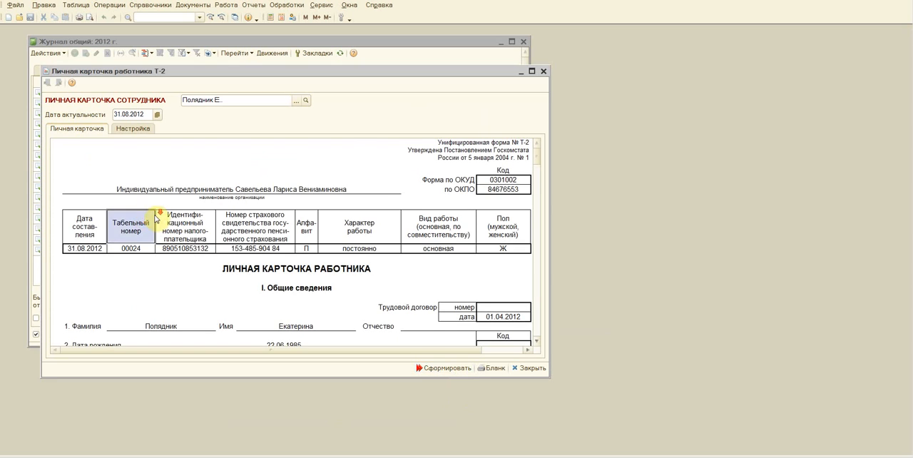
Step: Look through the employee's T-2 personal card, then close it
scroll(156, 219, down, 5)
scroll(155, 218, down, 15)
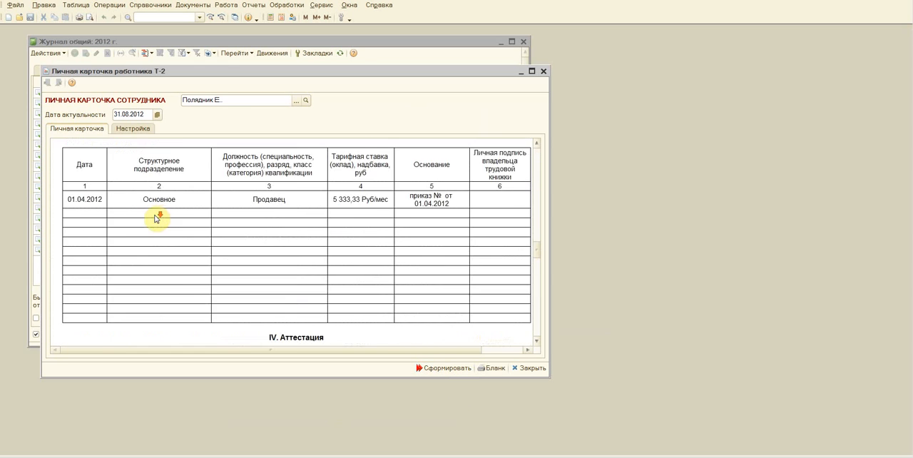
scroll(157, 218, up, 20)
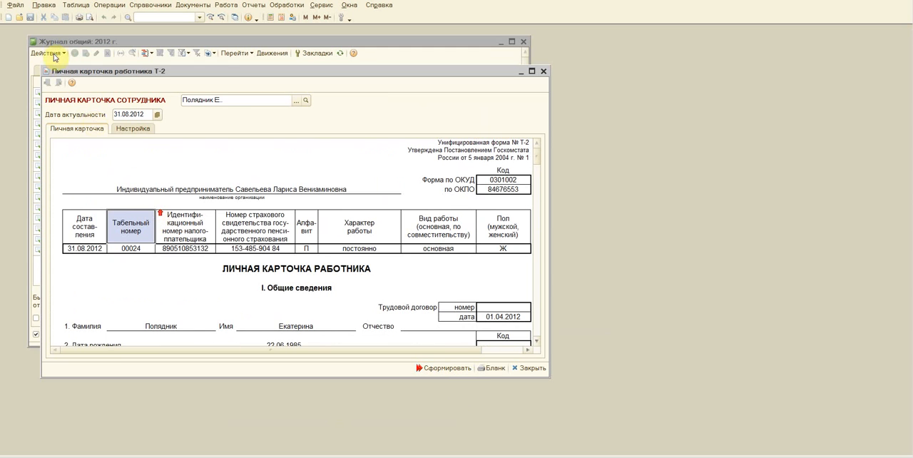
click(546, 72)
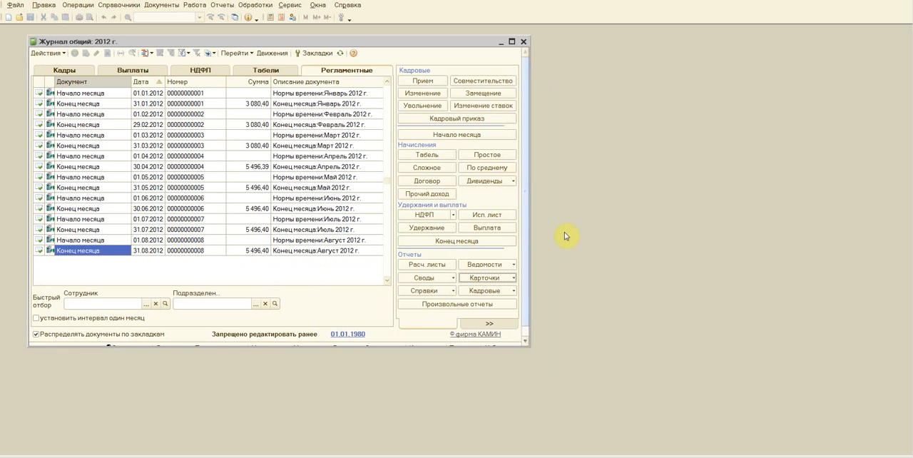
click(452, 291)
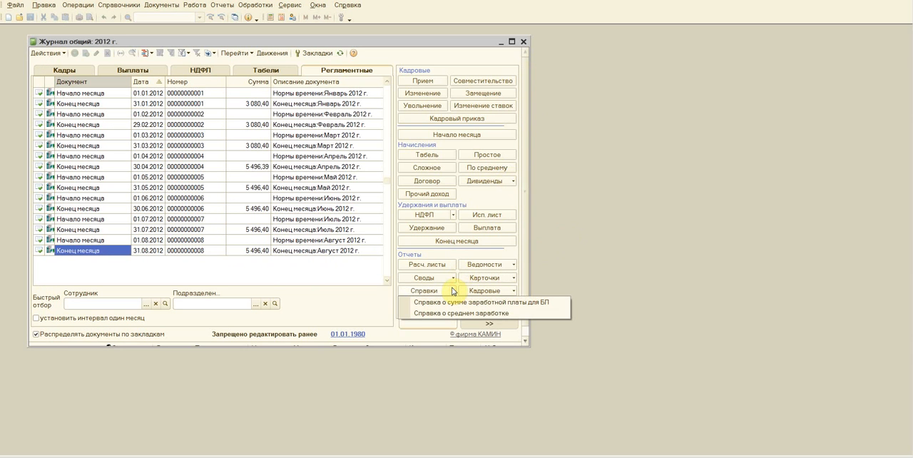
click(452, 279)
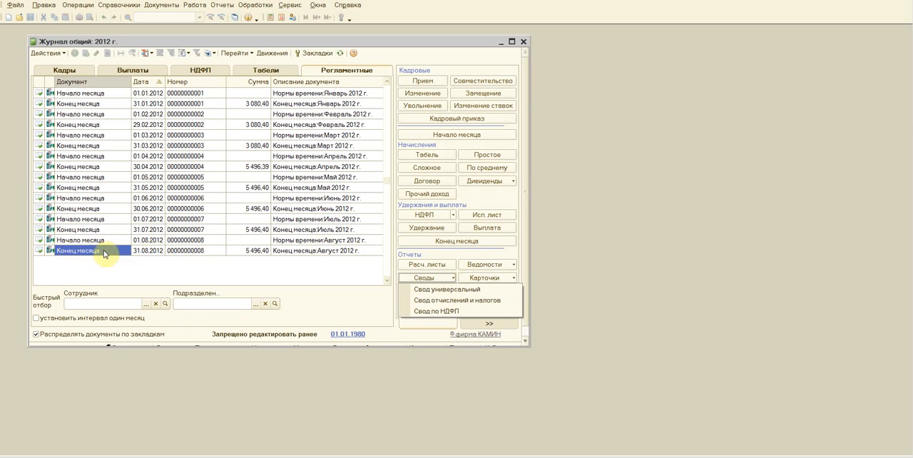
click(311, 277)
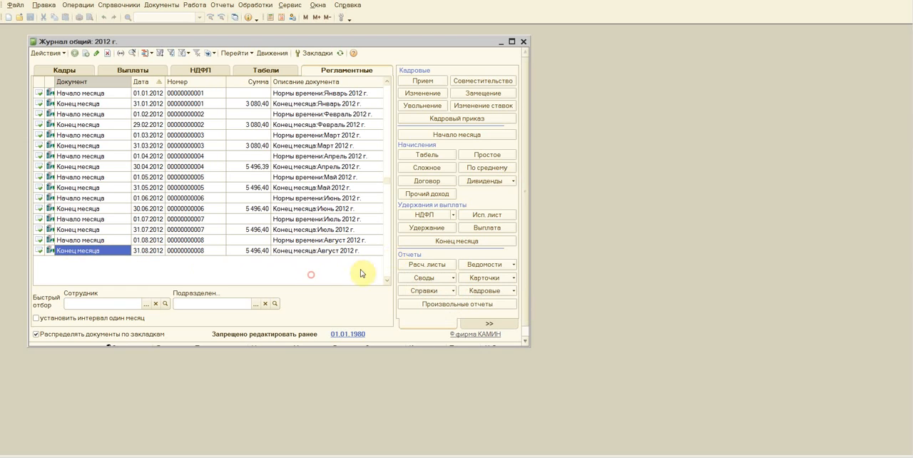
Step: Generate the Свод отчислений и налогов report for August 2012, review it and close it
click(454, 278)
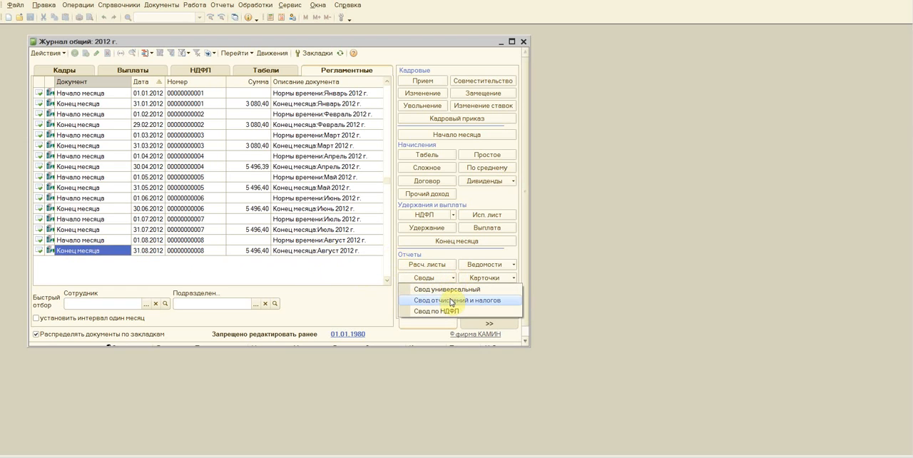
click(451, 301)
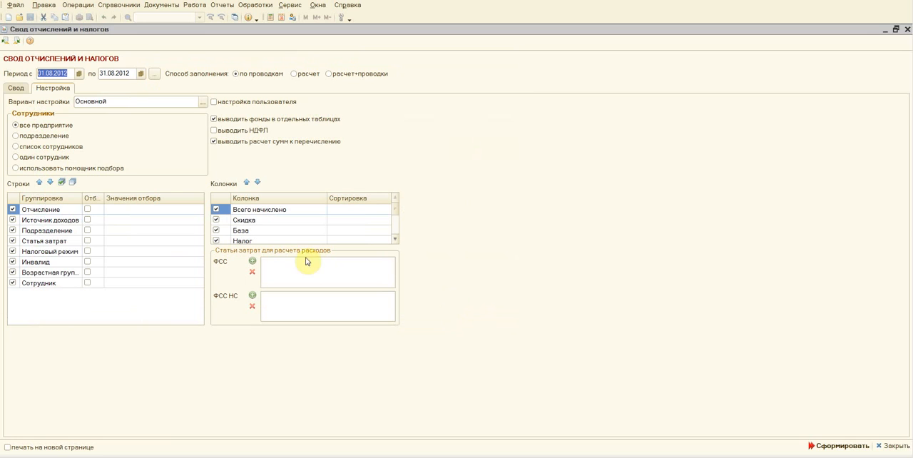
click(862, 447)
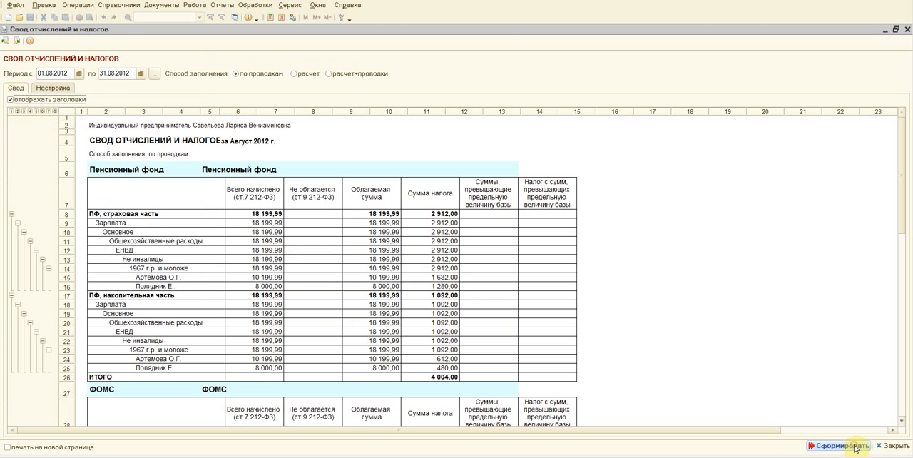
click(908, 29)
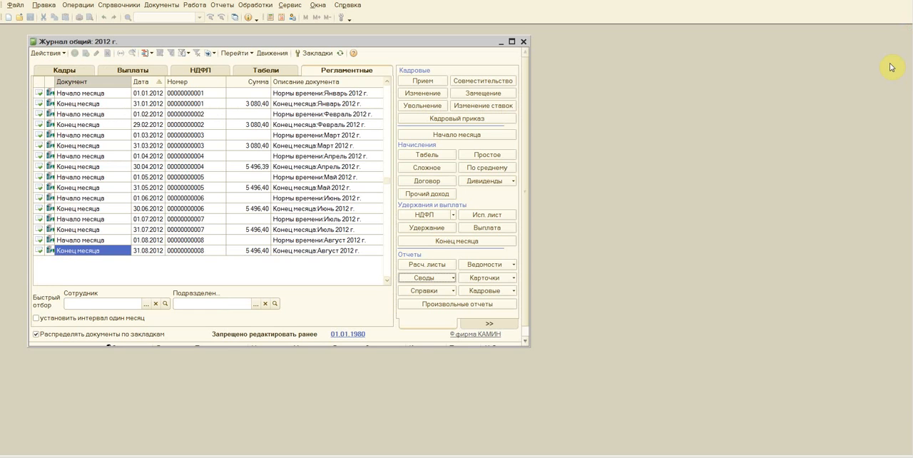
Step: Generate the individual Карточка учета страховых взносов for 2012, covering the whole enterprise (все предприятие)
click(514, 278)
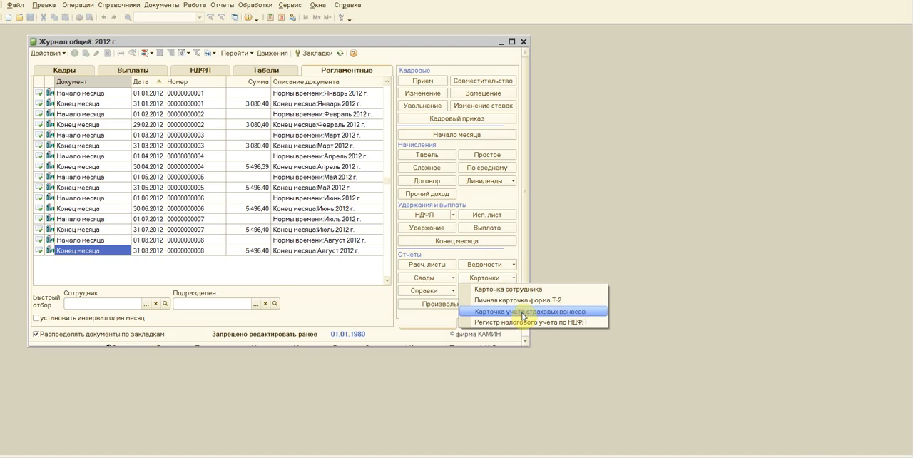
click(521, 312)
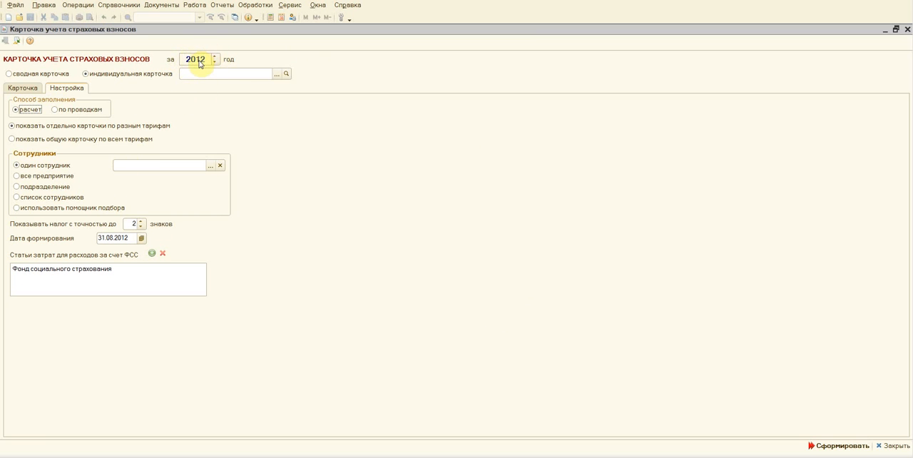
click(276, 74)
click(473, 107)
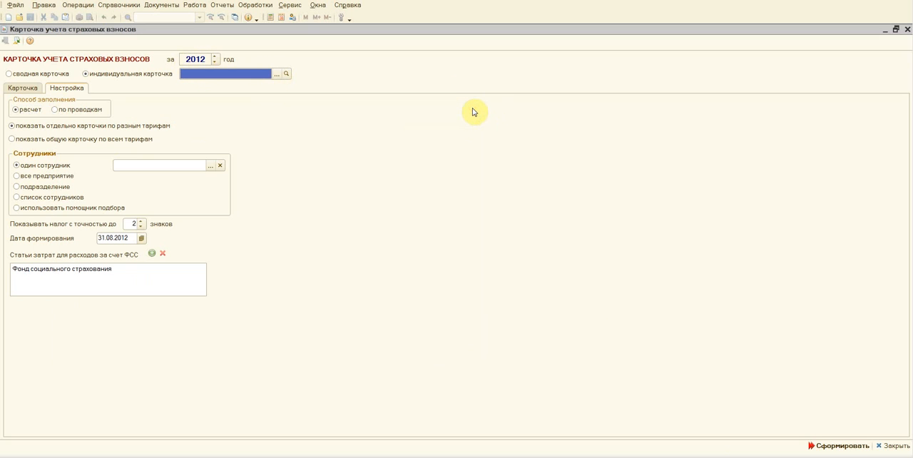
click(17, 176)
click(827, 446)
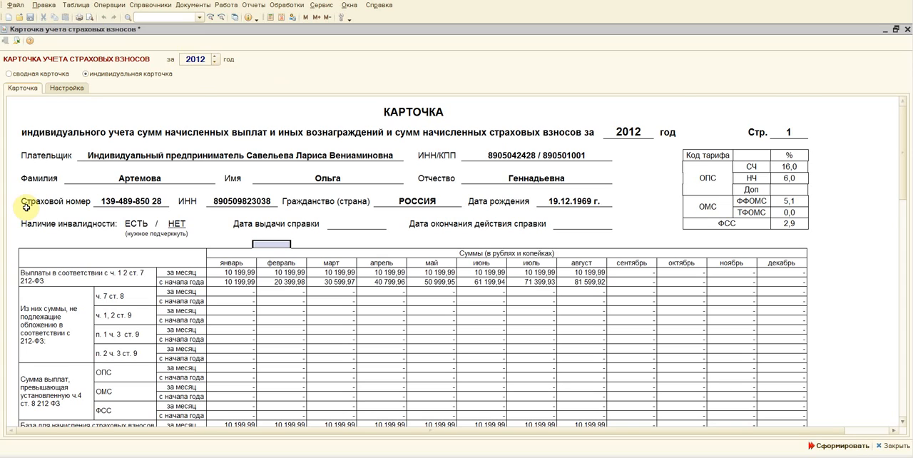
Step: Look through the individual insurance contribution cards for 2012, then close the report
scroll(26, 207, down, 10)
scroll(26, 207, up, 15)
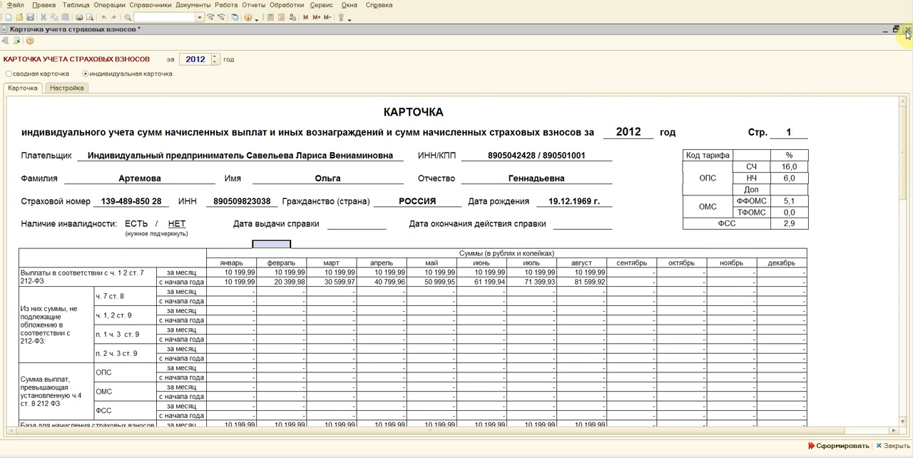
click(908, 32)
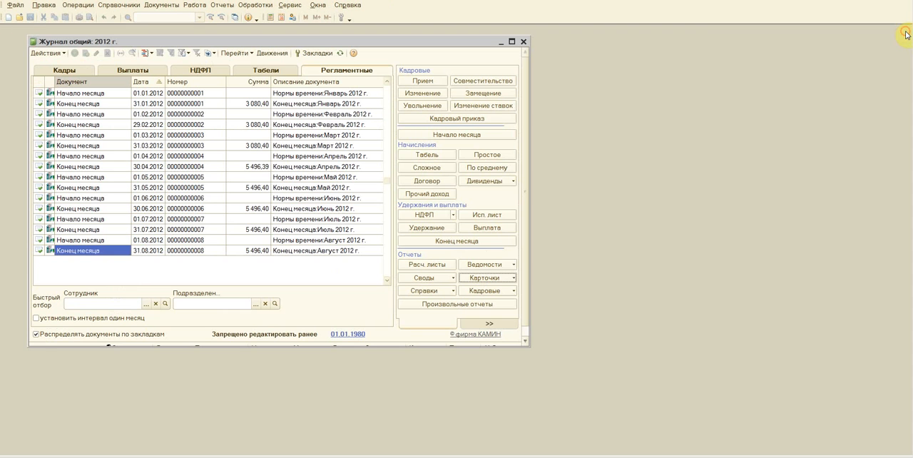
Step: Generate the Регистр налогового учета по НДФЛ for 01.01.2012 to 31.08.2012 without selecting an employee
click(514, 279)
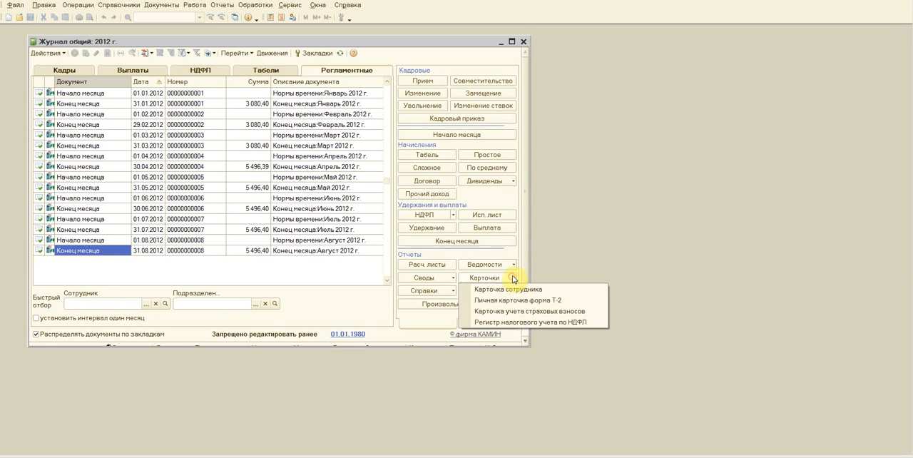
click(519, 322)
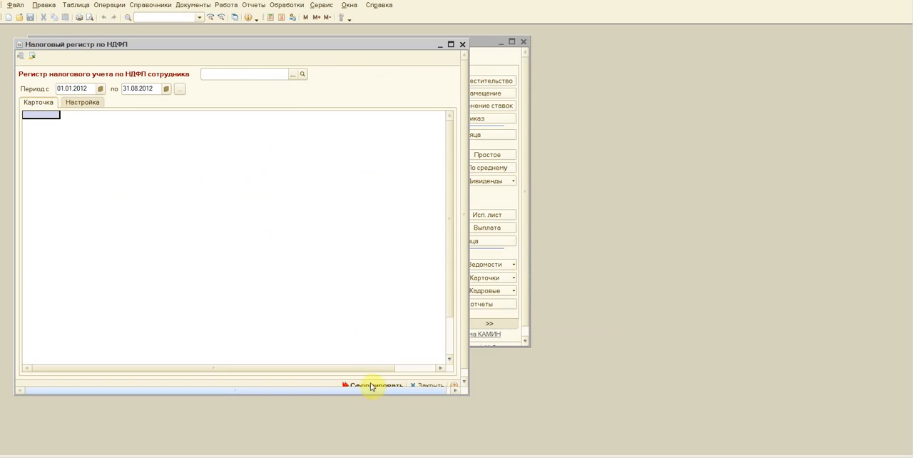
click(371, 386)
click(373, 378)
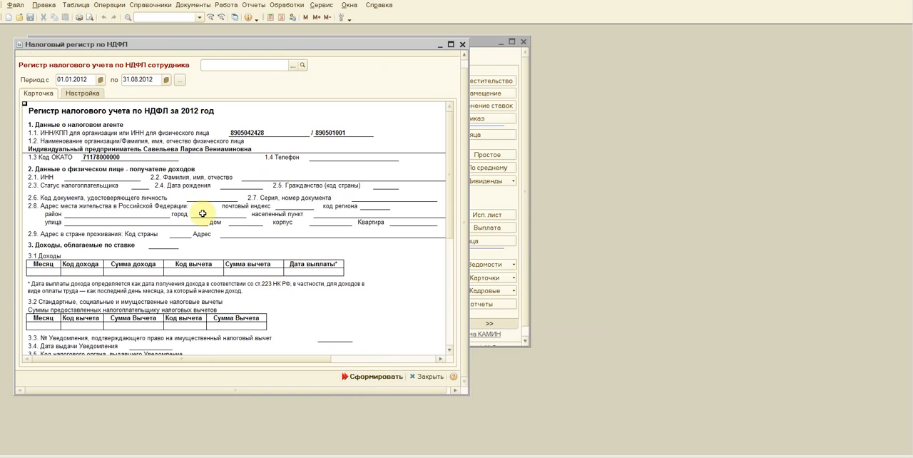
Step: Look through the НДФЛ register form without employee data in a maximized window, then close it
scroll(291, 150, down, 2)
scroll(290, 153, up, 2)
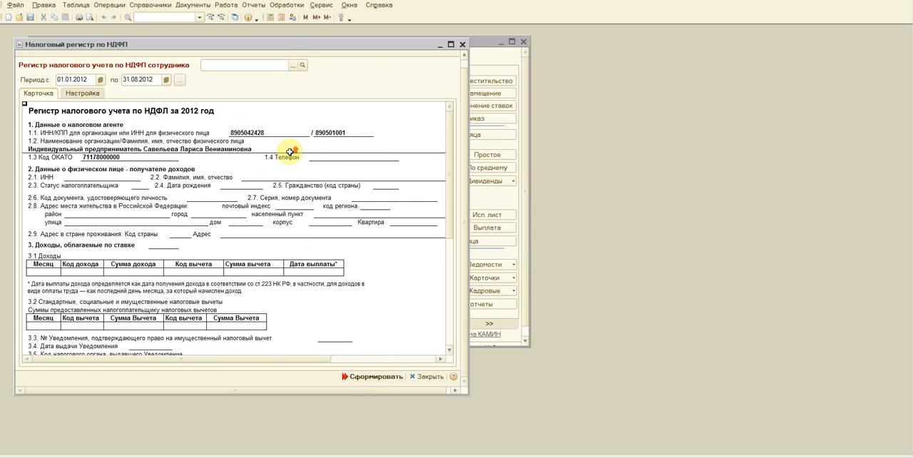
scroll(291, 152, down, 10)
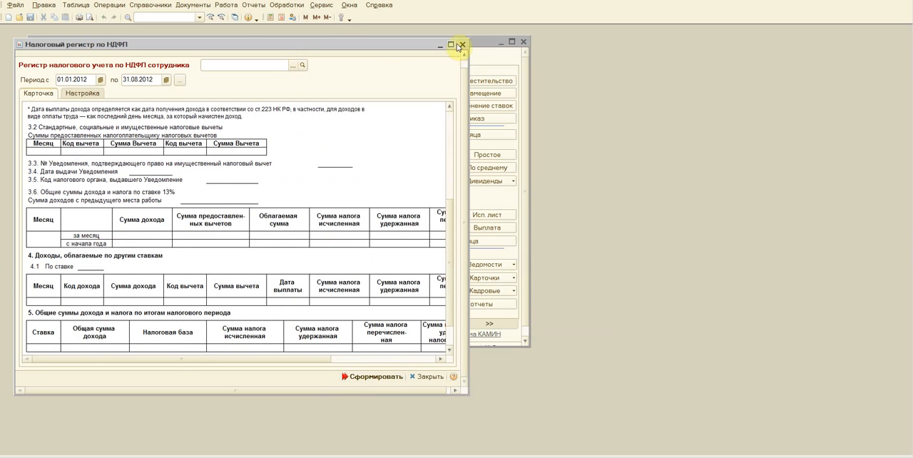
click(451, 45)
scroll(139, 202, up, 8)
scroll(139, 206, down, 15)
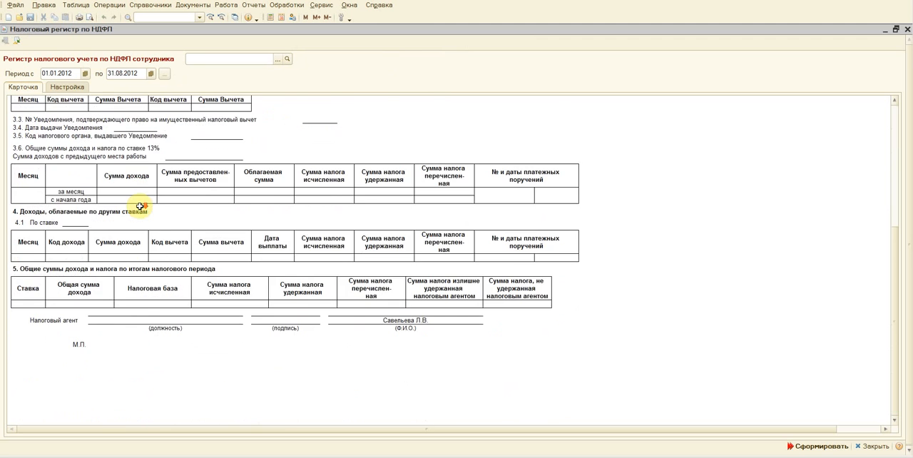
scroll(139, 206, down, 3)
scroll(136, 206, up, 18)
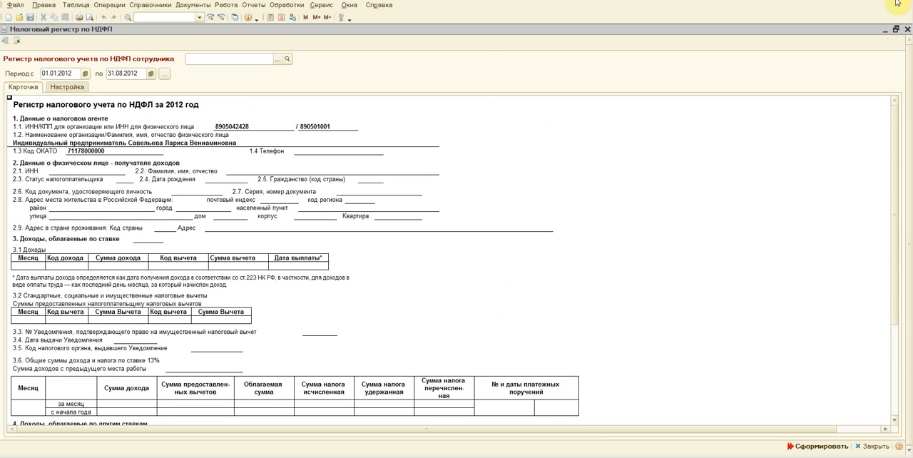
click(908, 30)
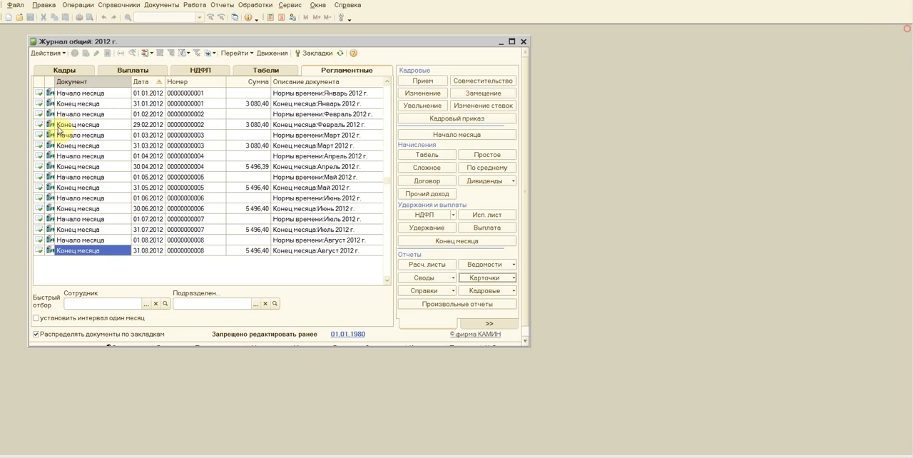
Step: Reopen the Регистр налогового учета по НДФЛ, select the first listed employee and generate it for 01.01.2012 to 31.08.2012
click(512, 277)
click(508, 321)
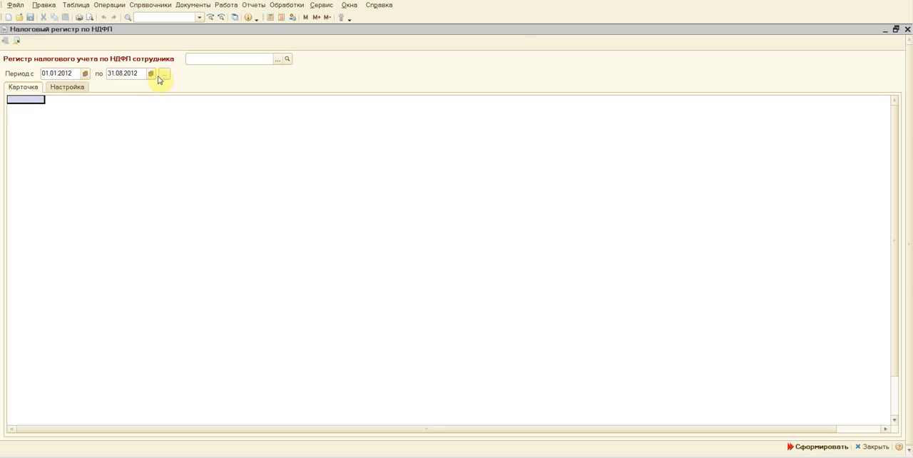
click(278, 59)
click(240, 153)
double_click(239, 153)
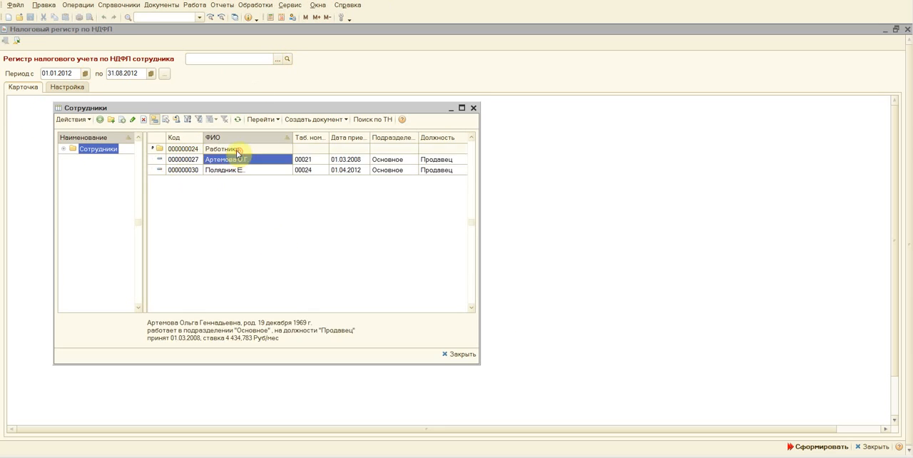
double_click(229, 160)
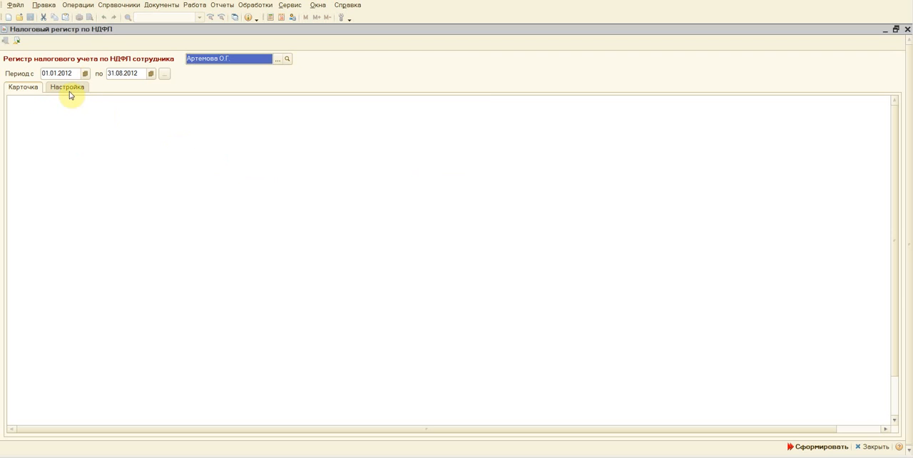
click(803, 447)
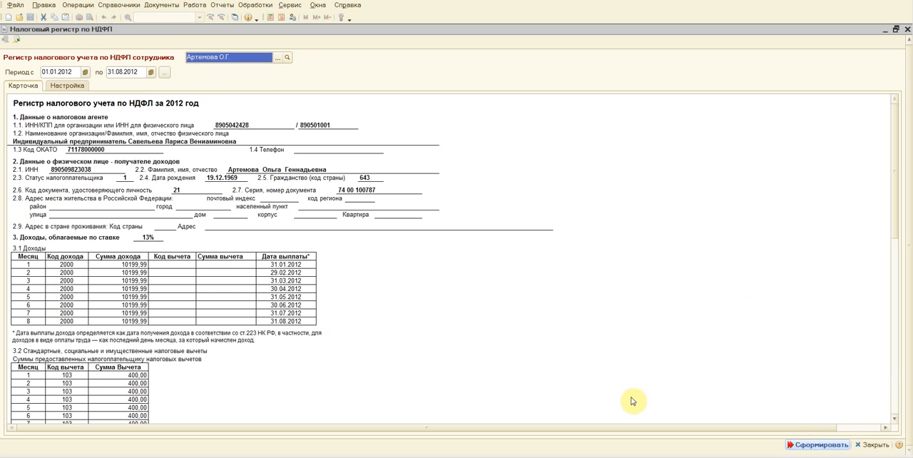
Step: Review the employee's НДФЛ register from the income and deduction tables to the year totals, then close it
click(66, 108)
scroll(69, 120, down, 4)
scroll(70, 119, down, 12)
scroll(69, 117, down, 2)
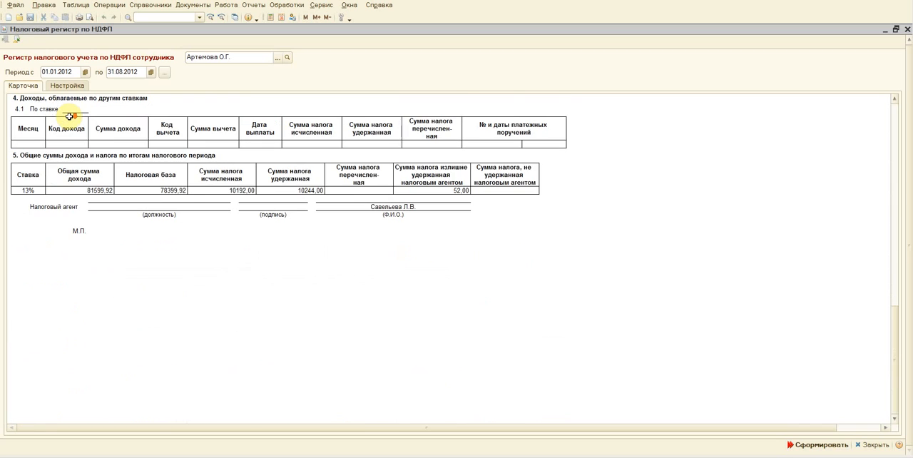
scroll(58, 188, up, 18)
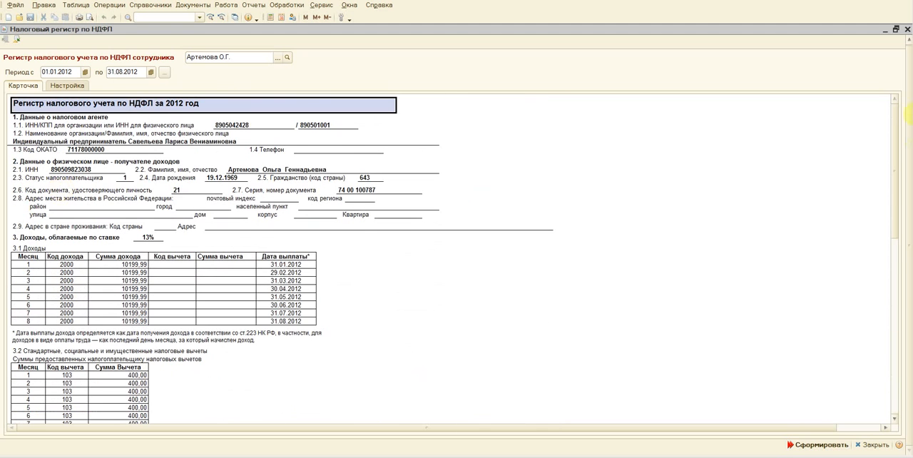
click(907, 29)
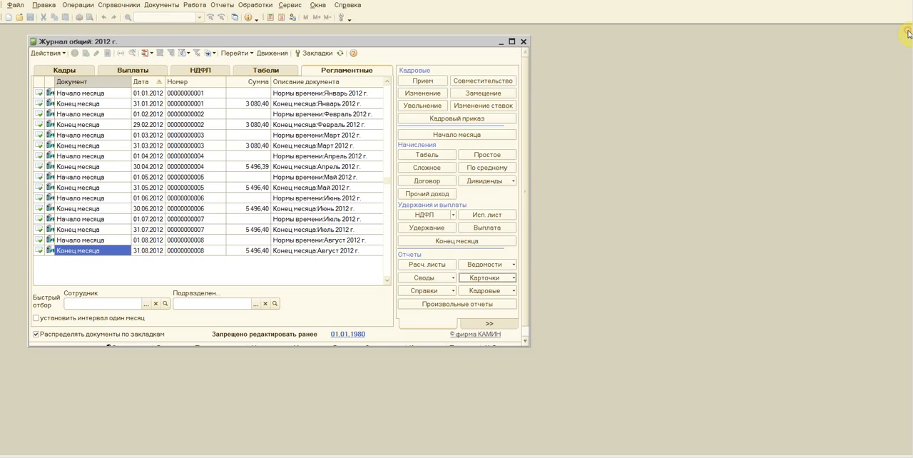